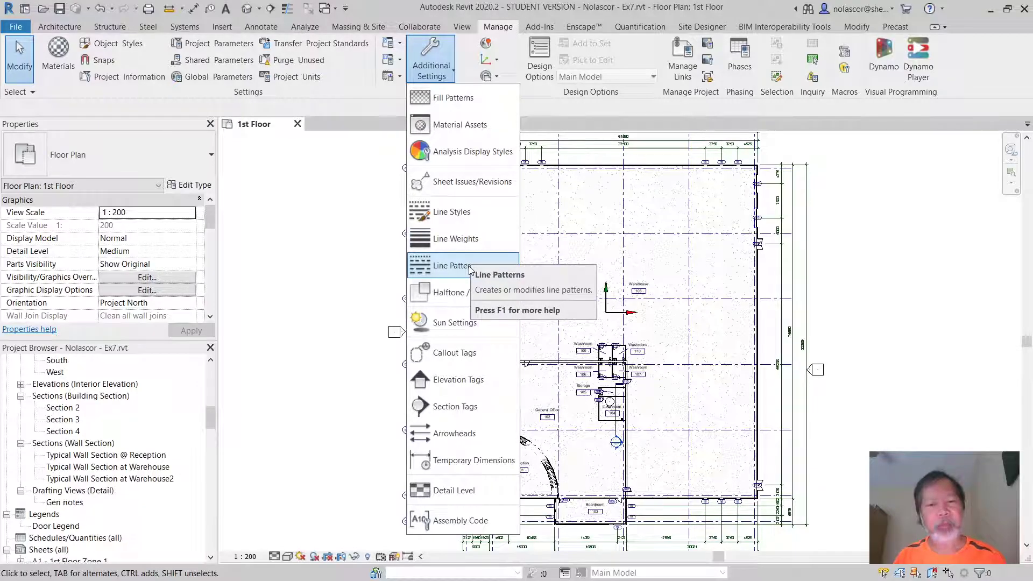
Step: Review the line weight, colour and pattern choices of the RN_Line style in the Line Styles settings
{"action": "left_click", "coordinate": [470, 215]}
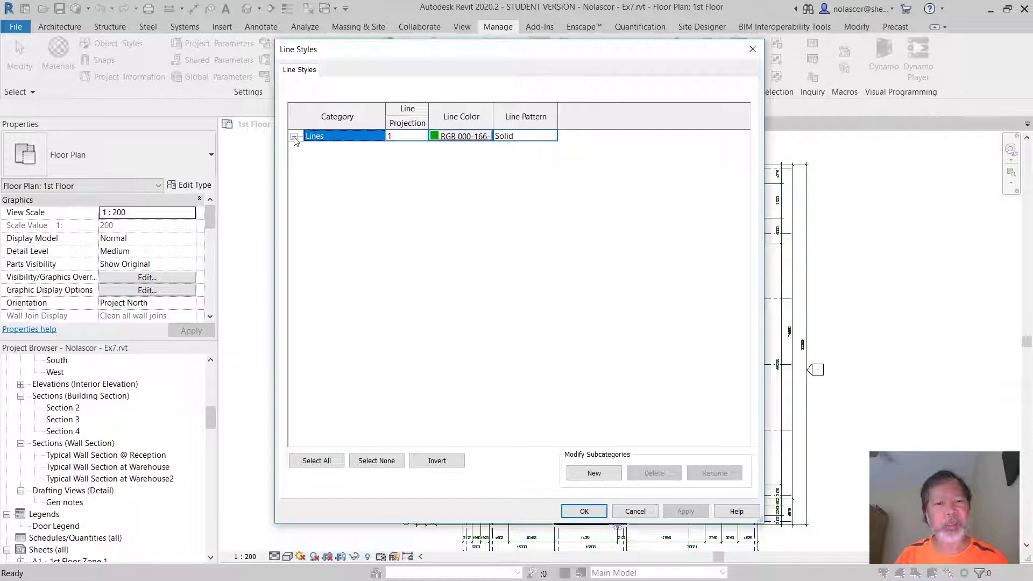
{"action": "left_click", "coordinate": [294, 136]}
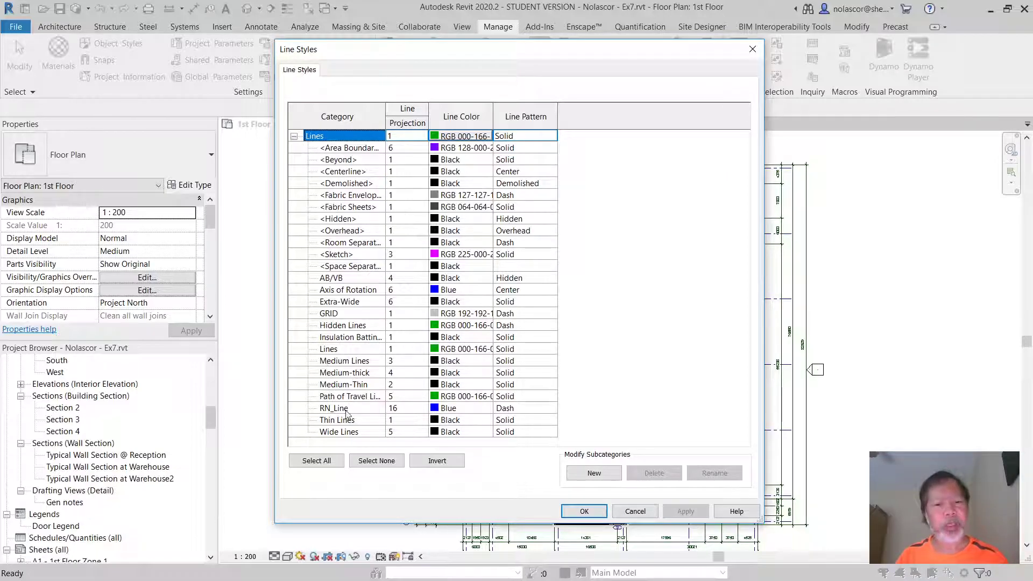
{"action": "left_click", "coordinate": [370, 413]}
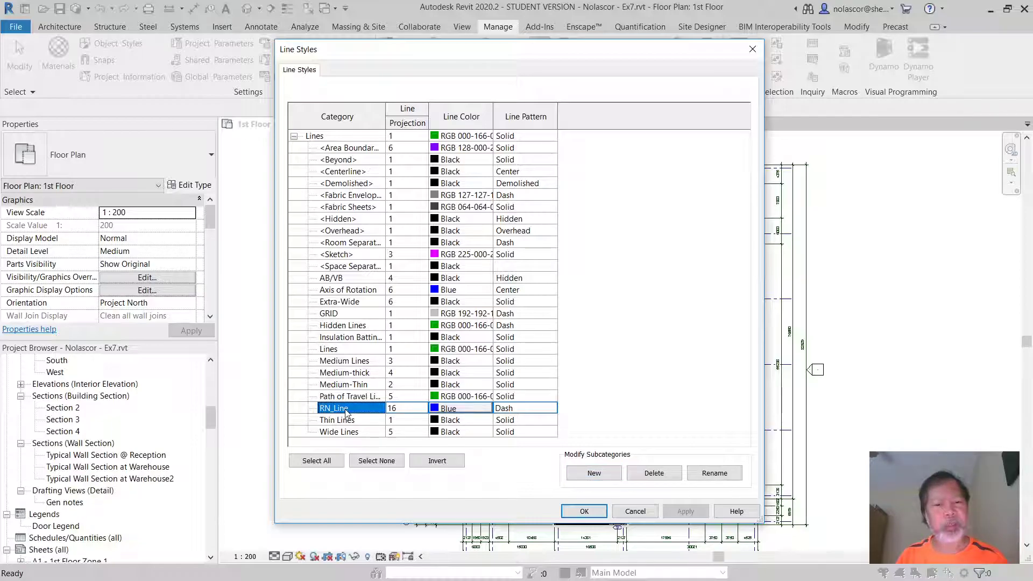
{"action": "left_click", "coordinate": [407, 409]}
{"action": "left_click", "coordinate": [463, 409]}
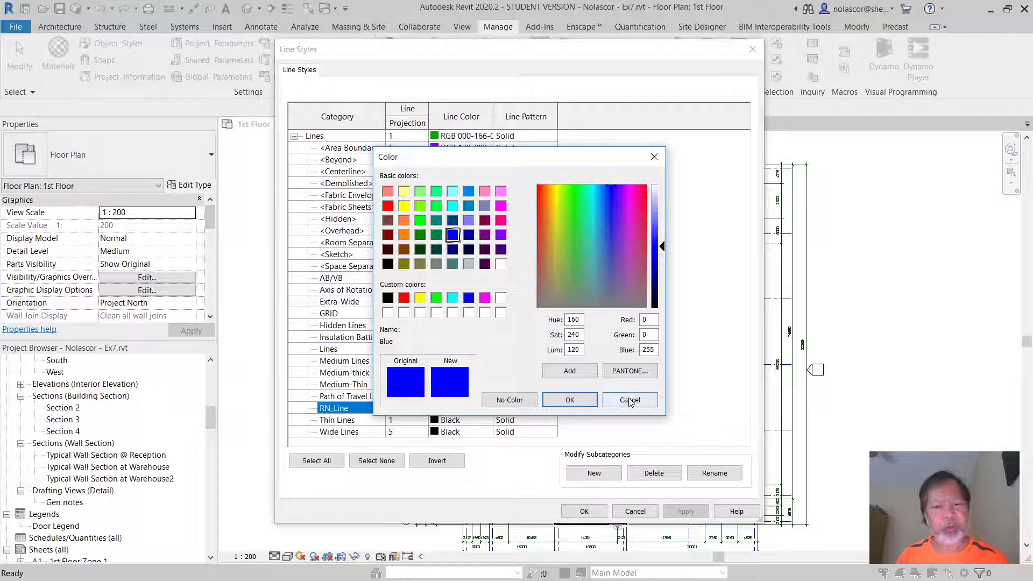
{"action": "left_click", "coordinate": [627, 400]}
{"action": "left_click", "coordinate": [521, 408]}
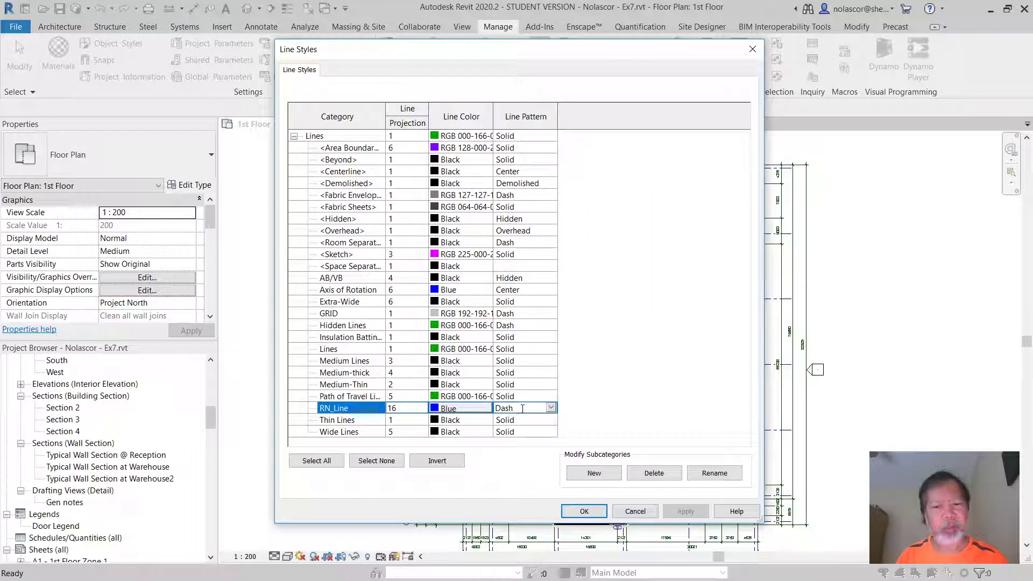
{"action": "left_click", "coordinate": [551, 408]}
{"action": "scroll", "coordinate": [550, 451], "scroll_direction": "down", "scroll_amount": 3}
{"action": "left_click", "coordinate": [632, 379]}
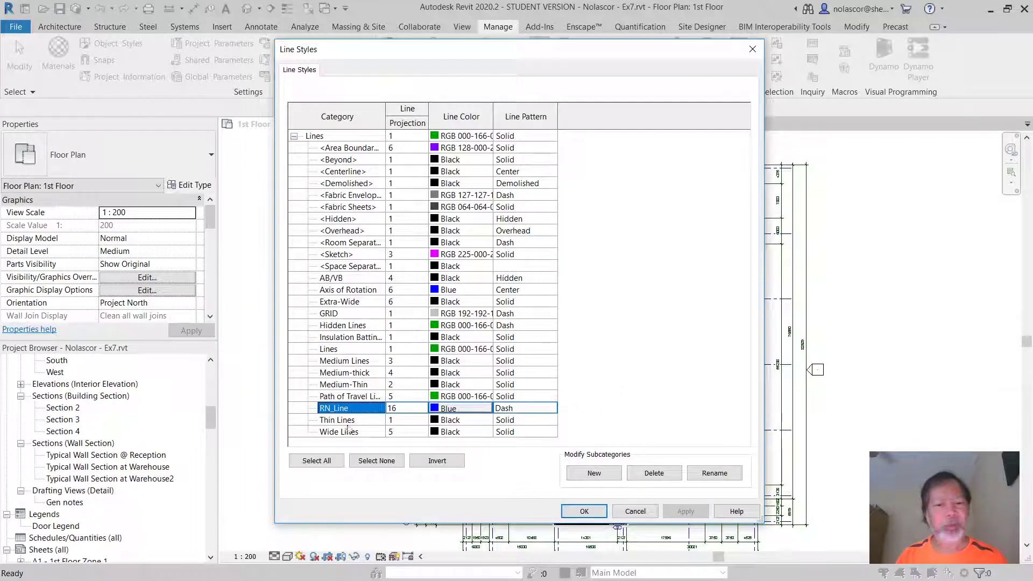
{"action": "left_click", "coordinate": [584, 512]}
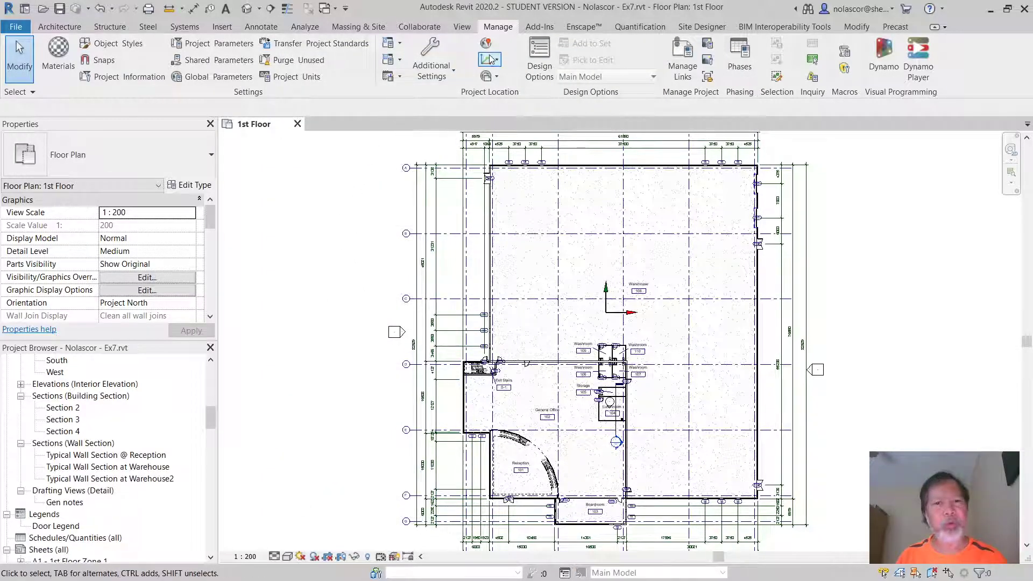
Step: Draw a diagonal detail line in the RN_Line style in the empty area beside the building's west side
{"action": "left_click", "coordinate": [261, 27]}
{"action": "left_click", "coordinate": [312, 44]}
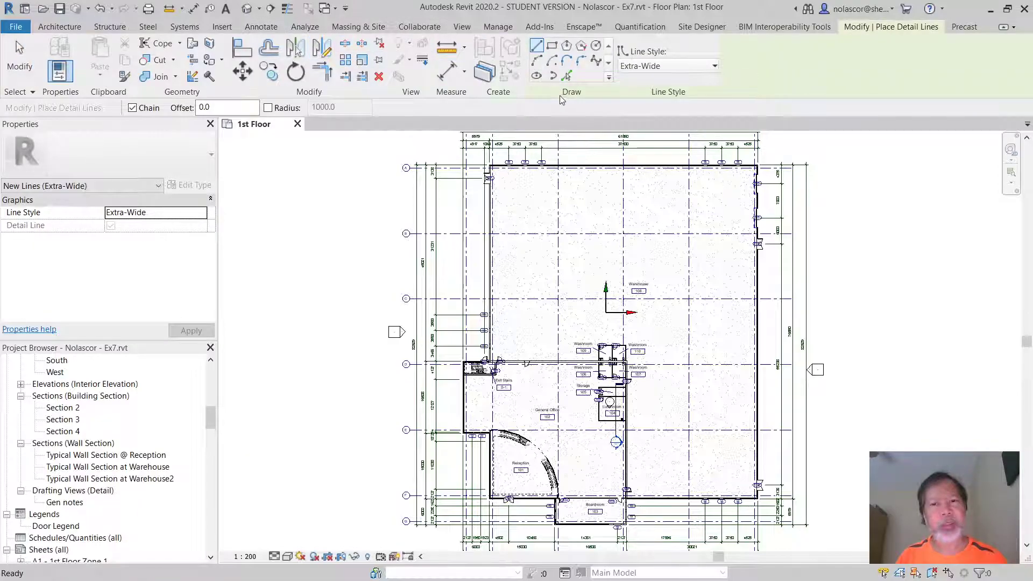
{"action": "left_click", "coordinate": [655, 67]}
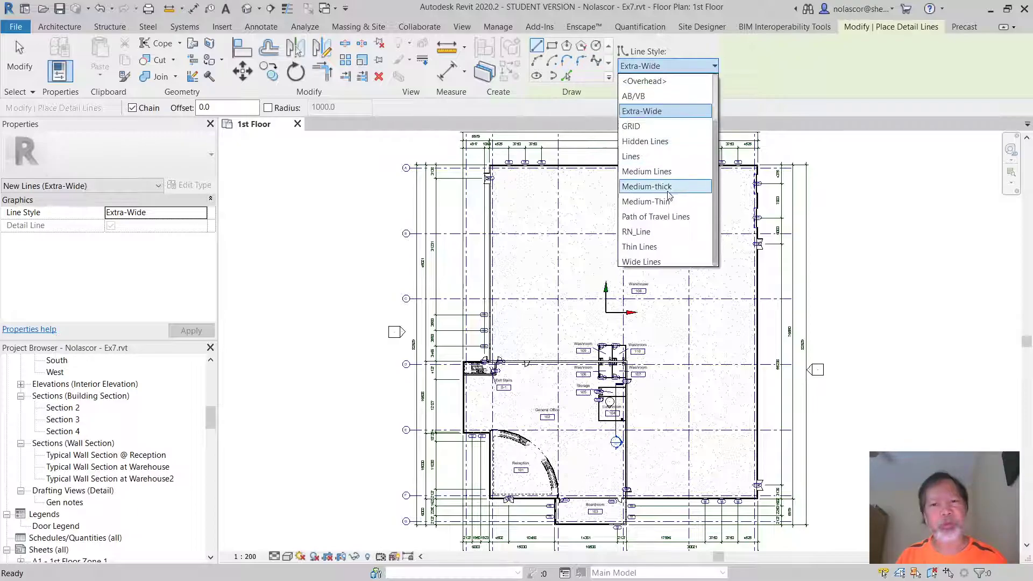
{"action": "left_click", "coordinate": [661, 238]}
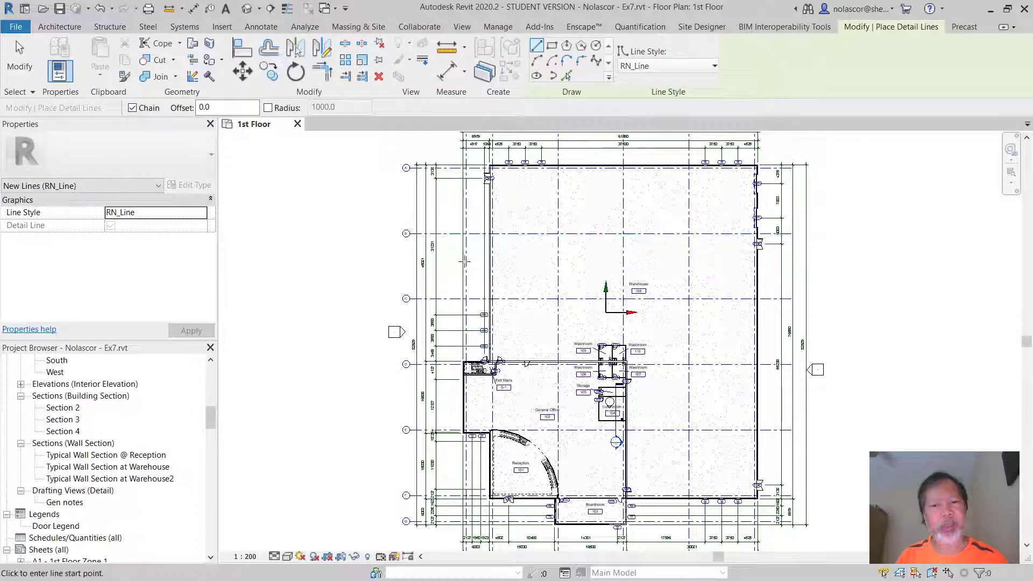
{"action": "left_click", "coordinate": [277, 294]}
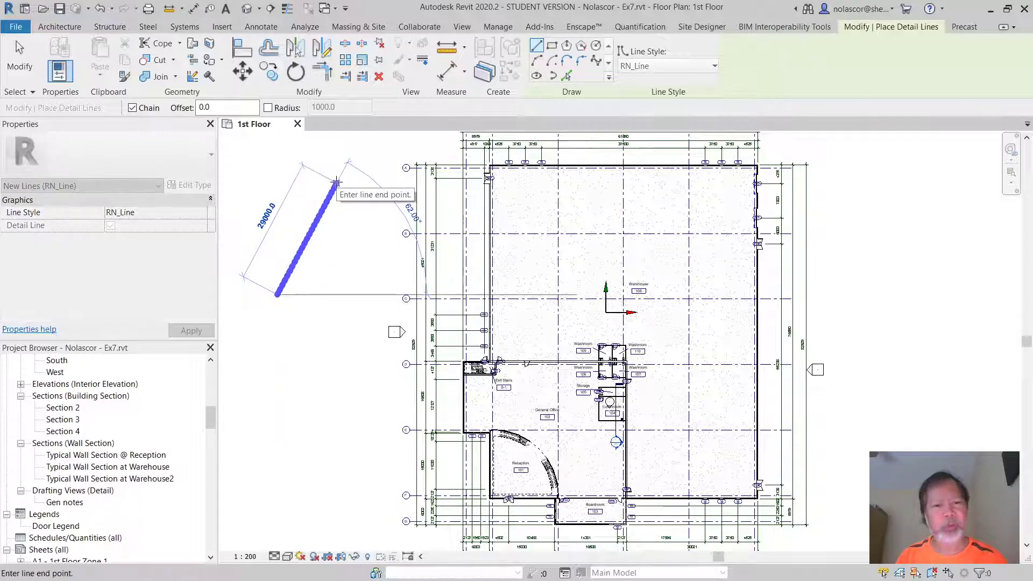
{"action": "scroll", "coordinate": [338, 247], "scroll_direction": "down", "scroll_amount": 2}
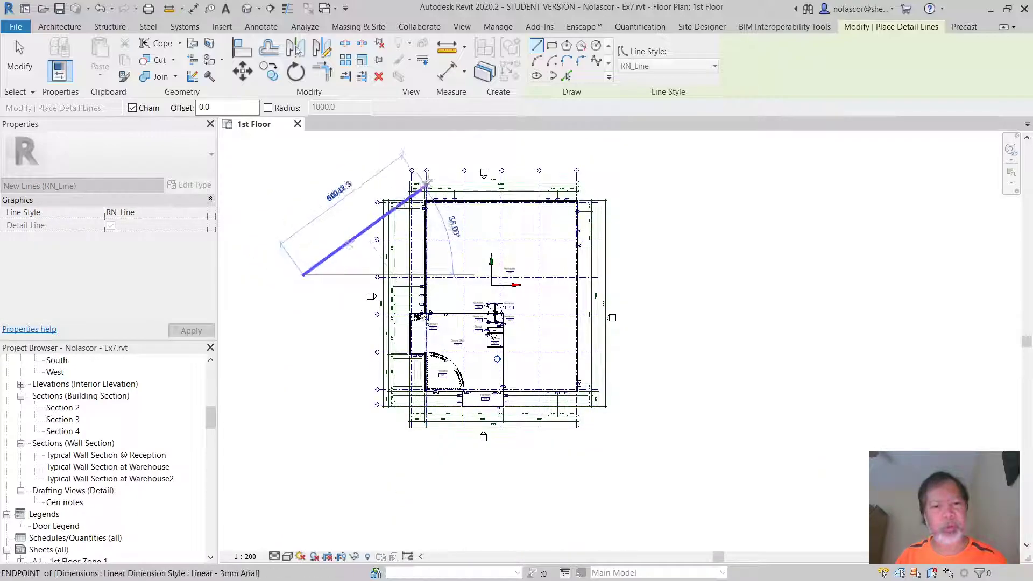
{"action": "left_click", "coordinate": [371, 159]}
{"action": "key", "text": "Escape"}
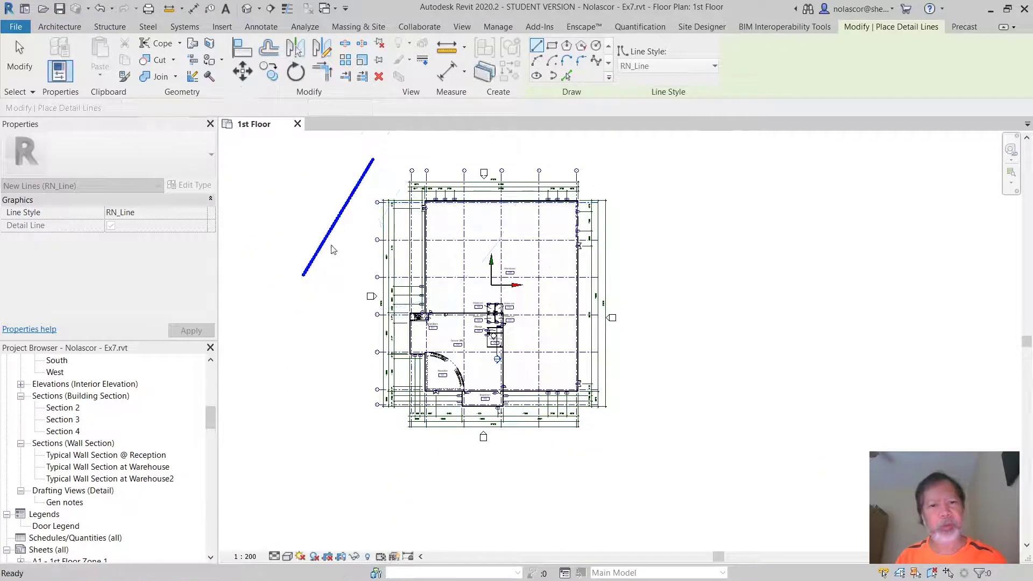
{"action": "scroll", "coordinate": [326, 245], "scroll_direction": "up", "scroll_amount": 3}
{"action": "scroll", "coordinate": [326, 246], "scroll_direction": "up", "scroll_amount": 6}
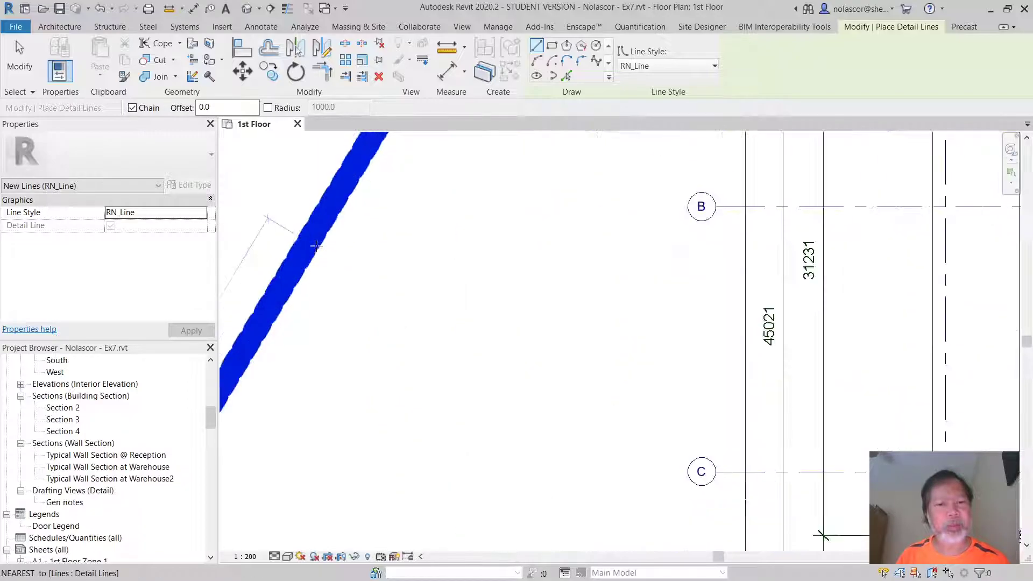
{"action": "scroll", "coordinate": [344, 264], "scroll_direction": "down", "scroll_amount": 4}
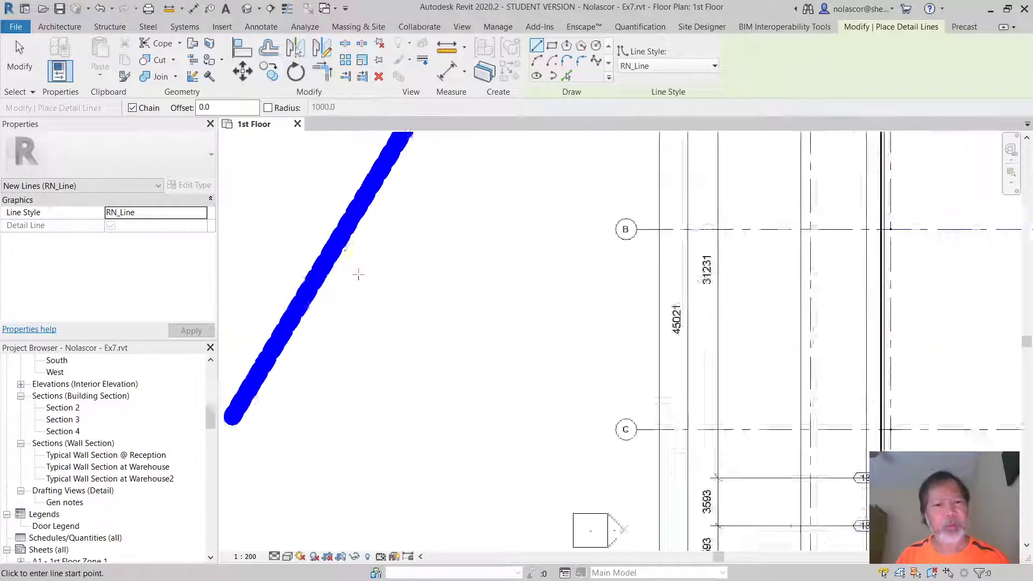
{"action": "scroll", "coordinate": [360, 277], "scroll_direction": "down", "scroll_amount": 3}
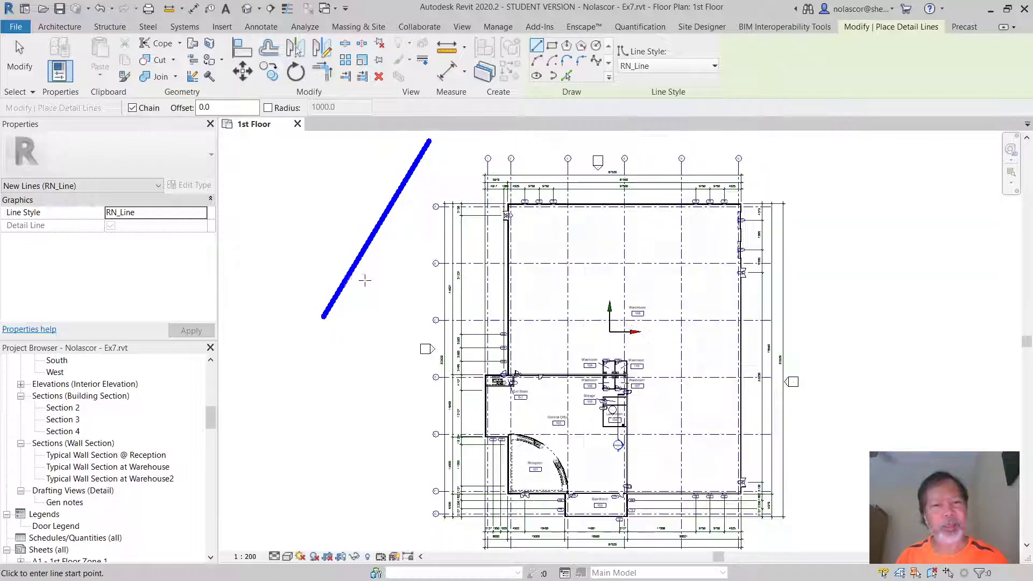
{"action": "key", "text": "Escape"}
{"action": "key", "text": "Escape"}
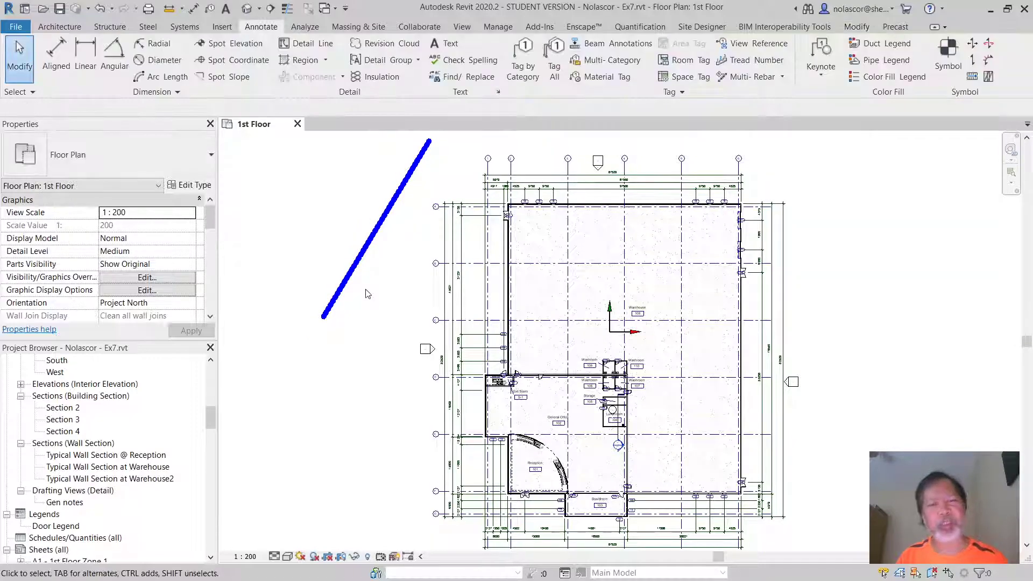
Step: Delete the diagonal RN_Line detail line beside the floor plan
{"action": "mouse_move", "coordinate": [382, 277]}
{"action": "middle_mouse_down"}
{"action": "mouse_move", "coordinate": [392, 298]}
{"action": "mouse_move", "coordinate": [393, 289]}
{"action": "middle_mouse_up"}
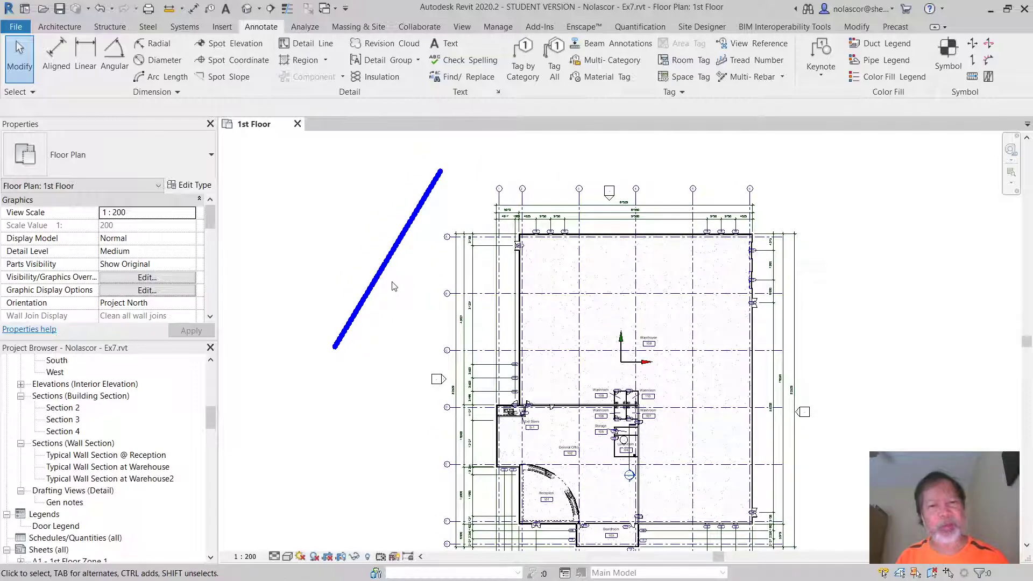
{"action": "left_click", "coordinate": [386, 265]}
{"action": "key", "text": "Delete"}
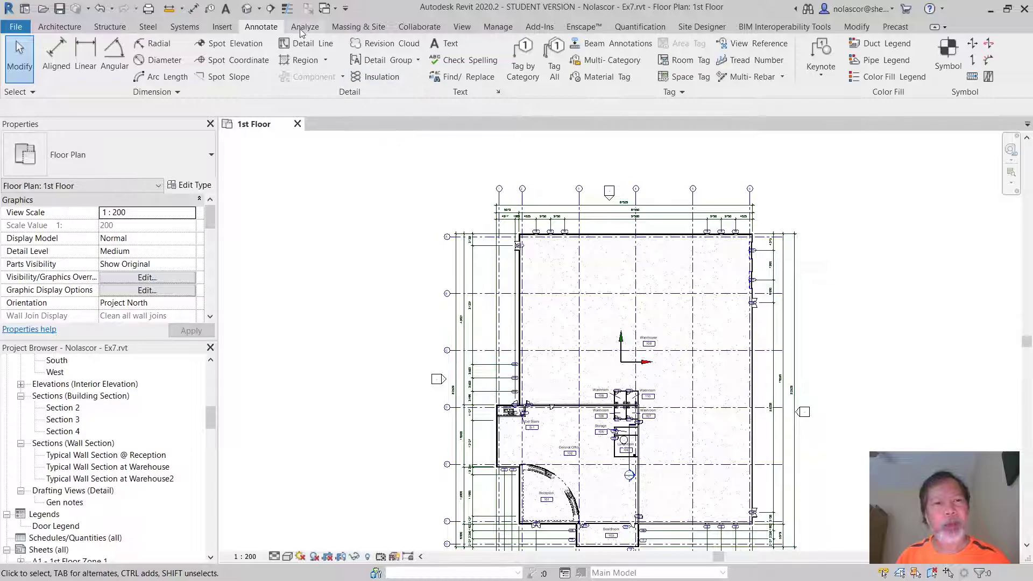
Step: Review the model line weights for each view scale in the Line Weights settings
{"action": "left_click", "coordinate": [498, 26]}
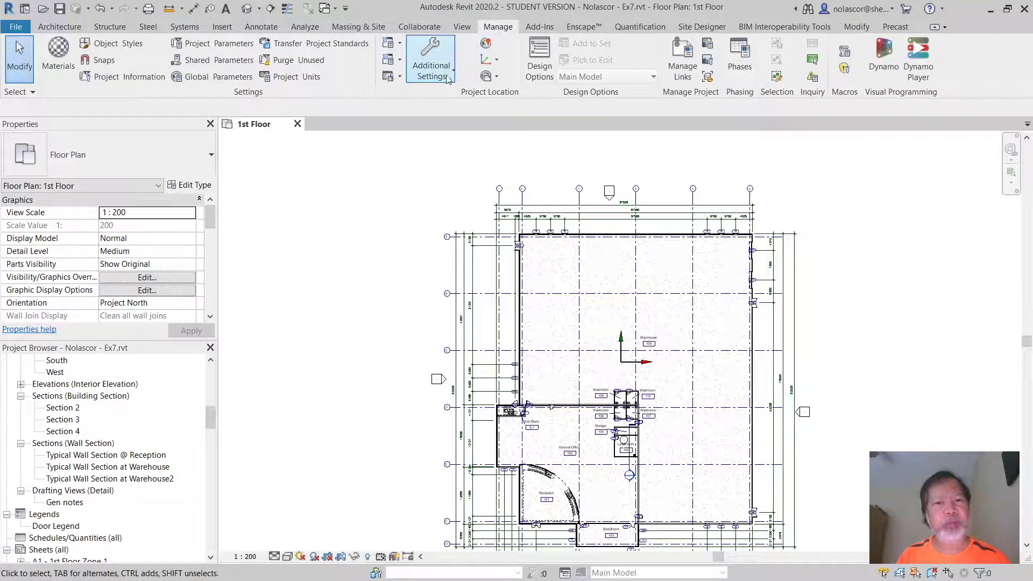
{"action": "left_click", "coordinate": [448, 78]}
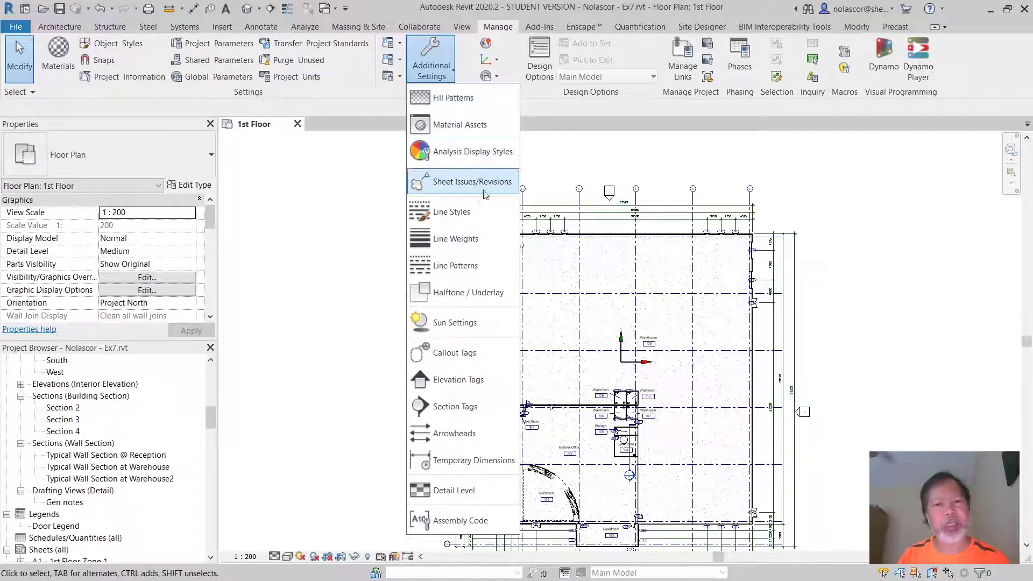
{"action": "left_click", "coordinate": [479, 239]}
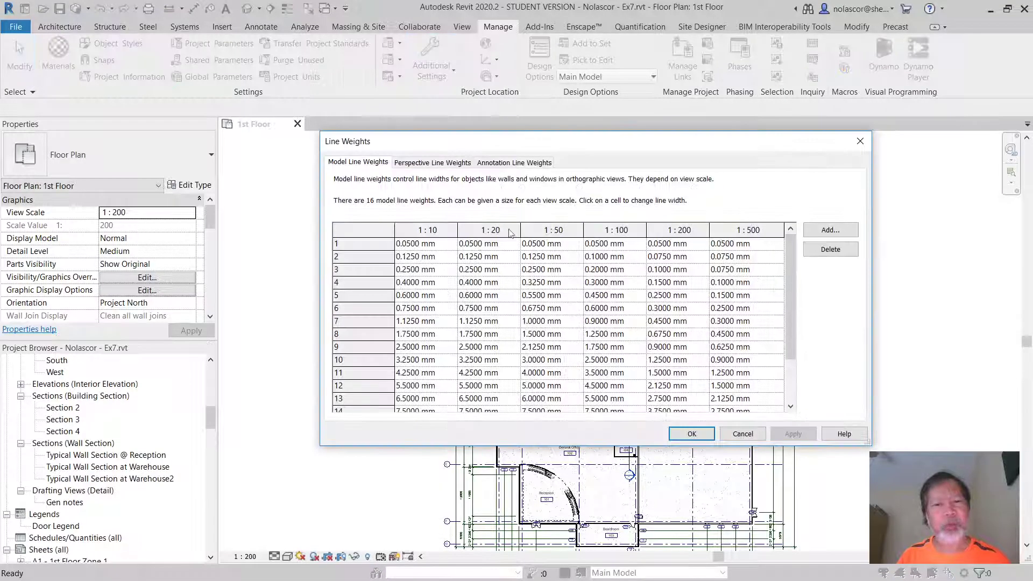
{"action": "left_click_drag", "start_coordinate": [636, 141], "coordinate": [583, 136]}
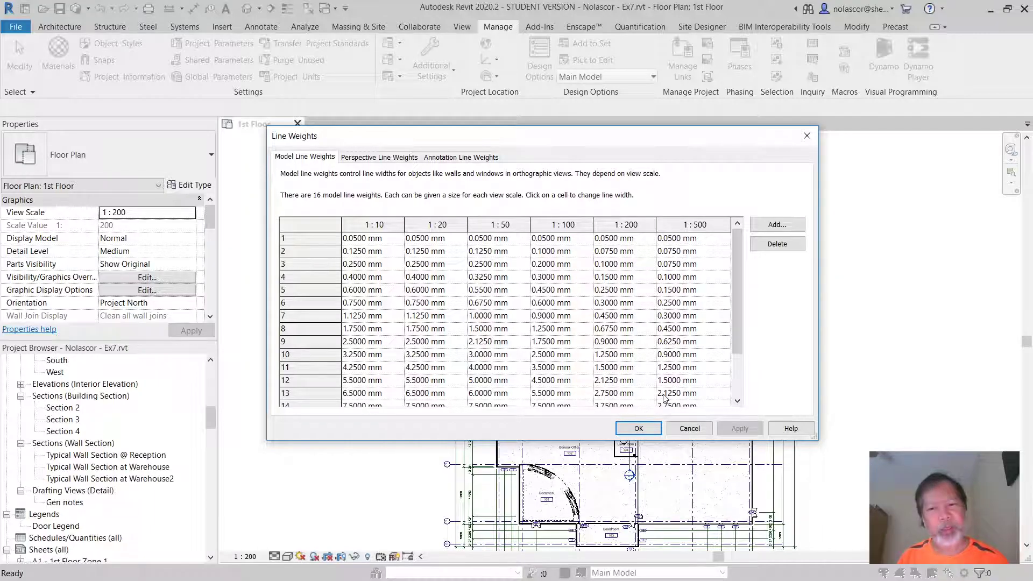
{"action": "left_click_drag", "start_coordinate": [738, 325], "coordinate": [737, 302]}
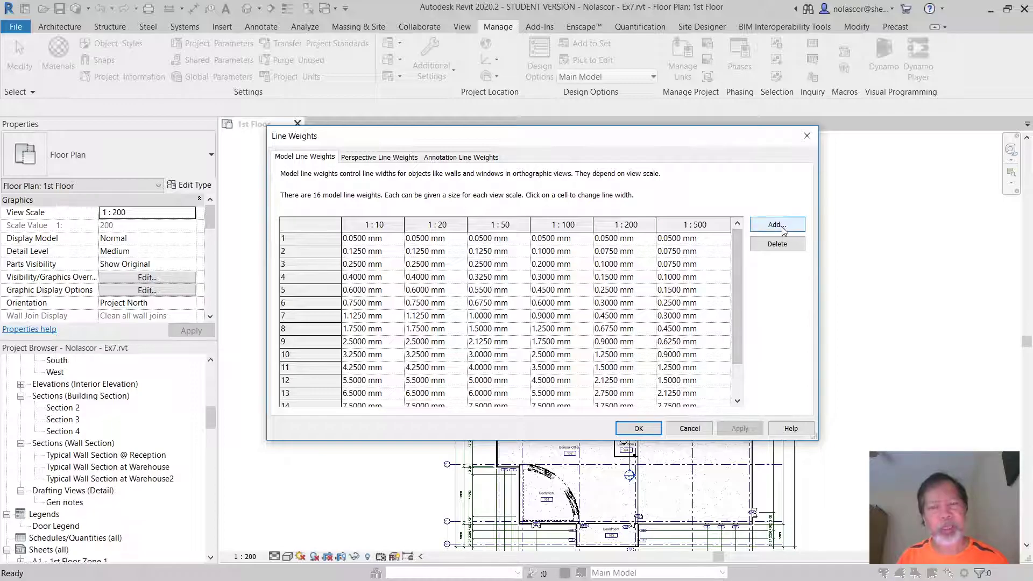
{"action": "left_click", "coordinate": [694, 431]}
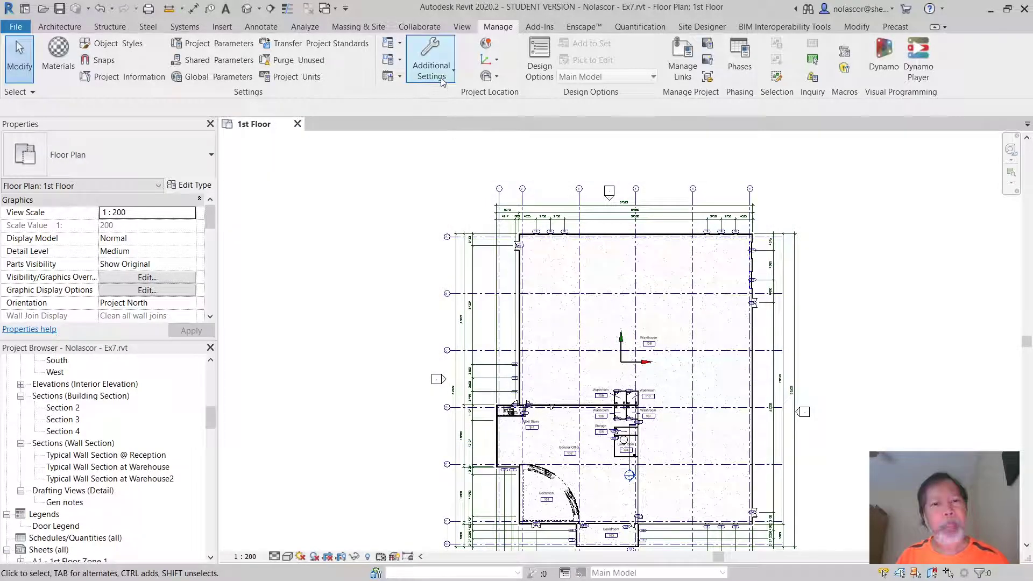
Step: Create a new line pattern named RN
{"action": "left_click", "coordinate": [441, 79]}
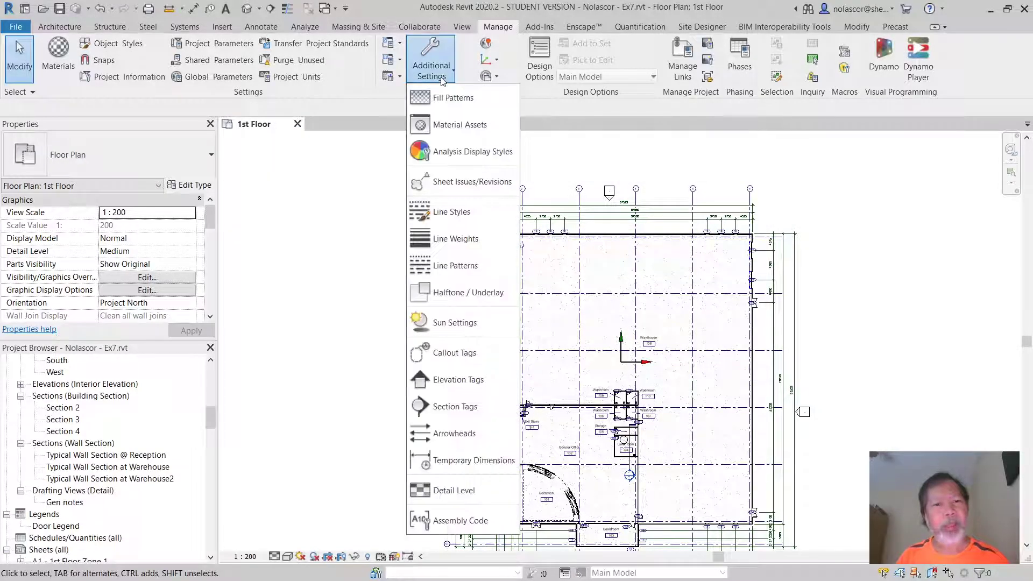
{"action": "left_click", "coordinate": [480, 266]}
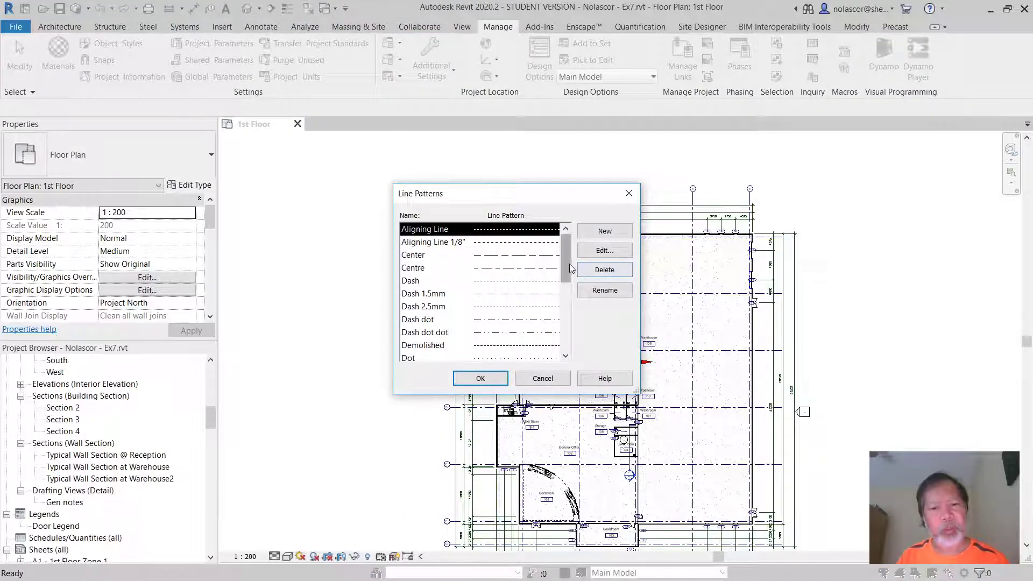
{"action": "mouse_move", "coordinate": [566, 262]}
{"action": "left_mouse_down"}
{"action": "mouse_move", "coordinate": [563, 337]}
{"action": "mouse_move", "coordinate": [570, 252]}
{"action": "left_mouse_up"}
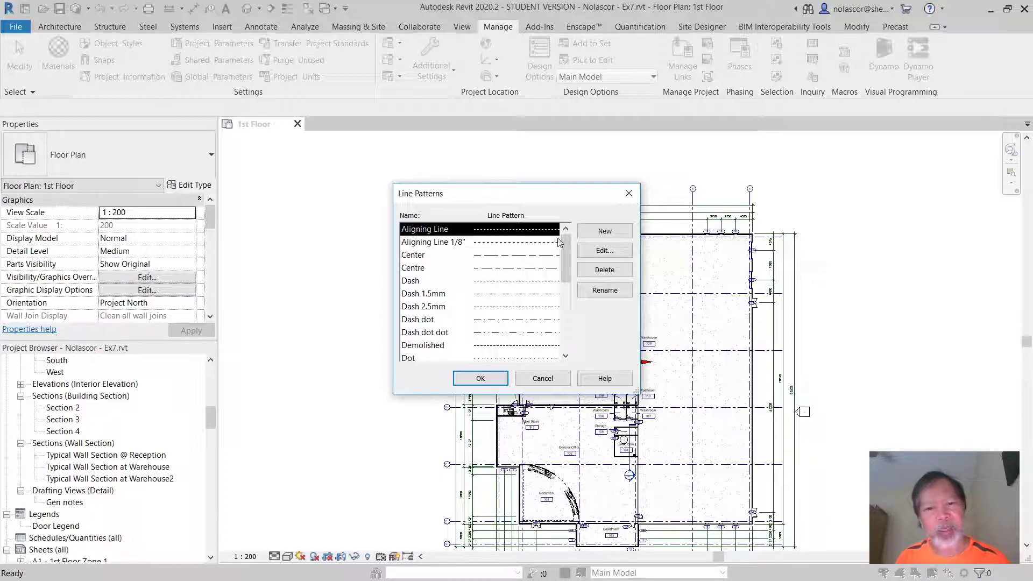
{"action": "left_click", "coordinate": [594, 235]}
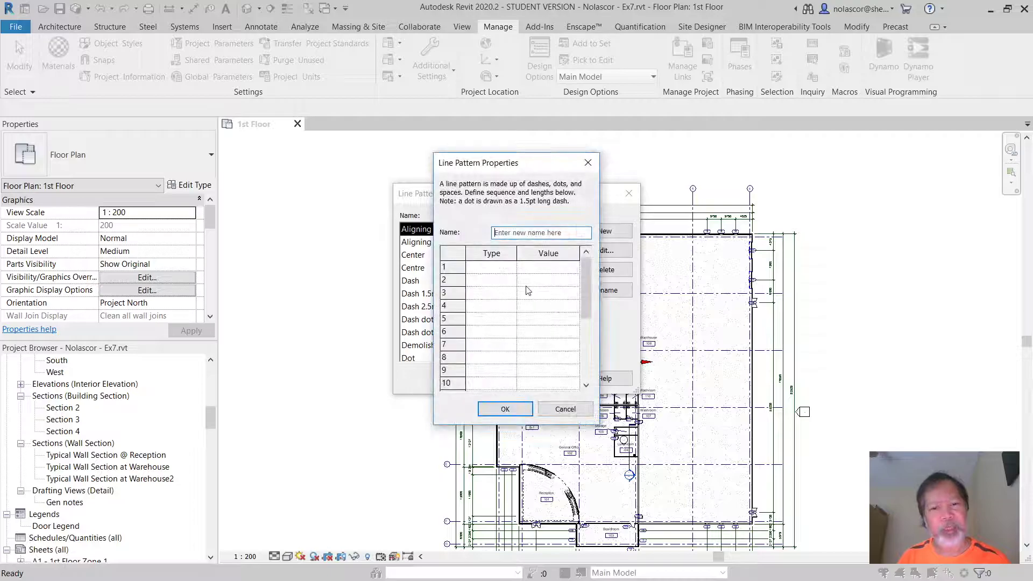
{"action": "type", "text": "RN"}
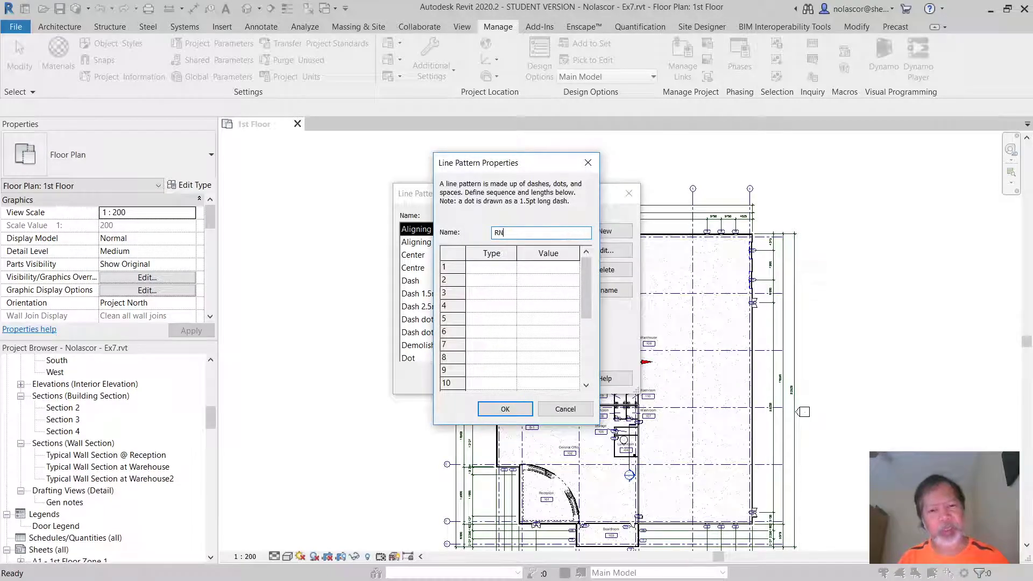
Step: Define the first two segments of the RN pattern as a 2 mm dash and a 1 mm space
{"action": "left_click", "coordinate": [500, 267]}
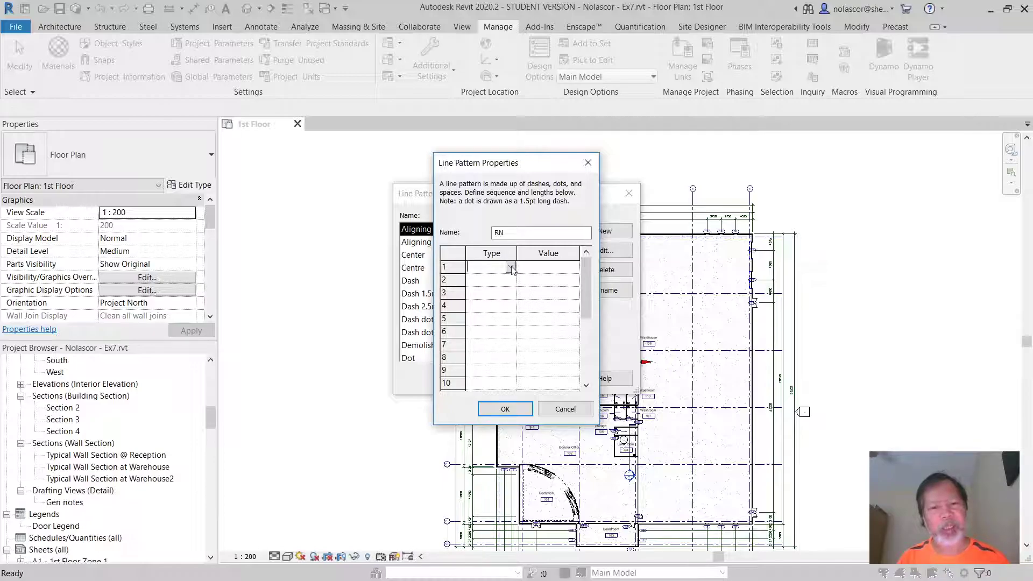
{"action": "left_click", "coordinate": [510, 268]}
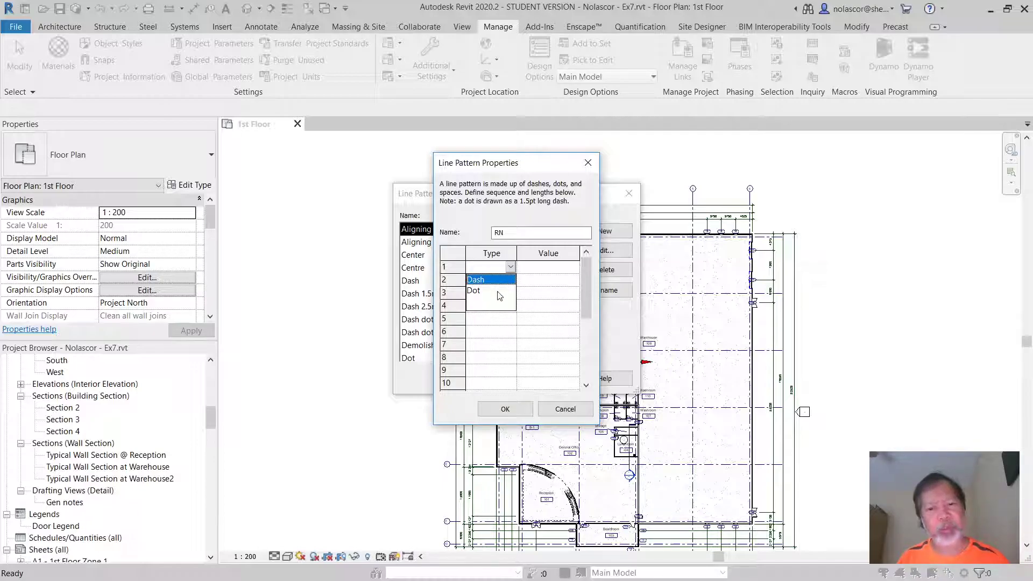
{"action": "left_click", "coordinate": [484, 280]}
{"action": "left_click", "coordinate": [530, 268]}
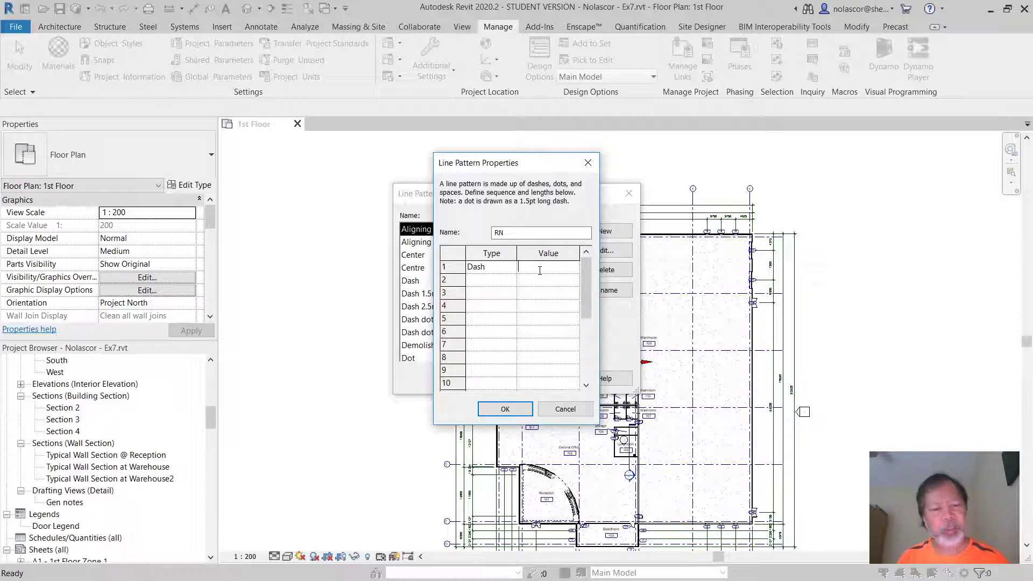
{"action": "left_click", "coordinate": [509, 280]}
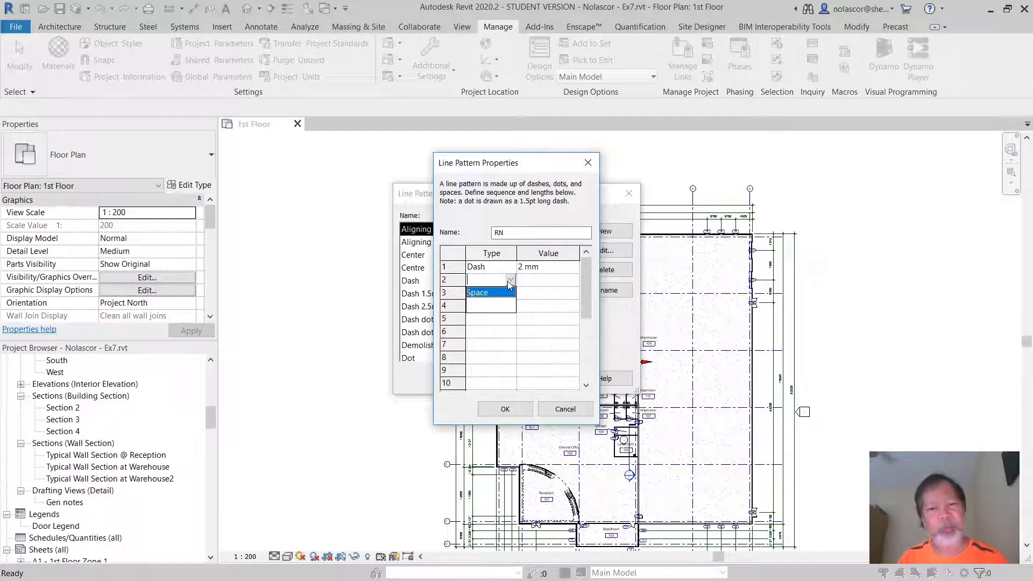
{"action": "left_click", "coordinate": [487, 294]}
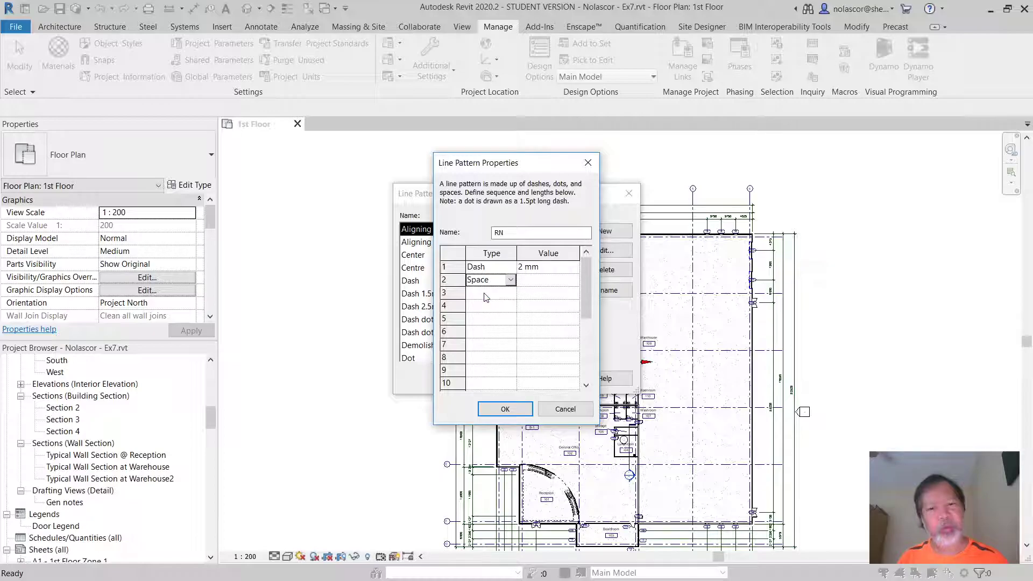
{"action": "left_click", "coordinate": [534, 280]}
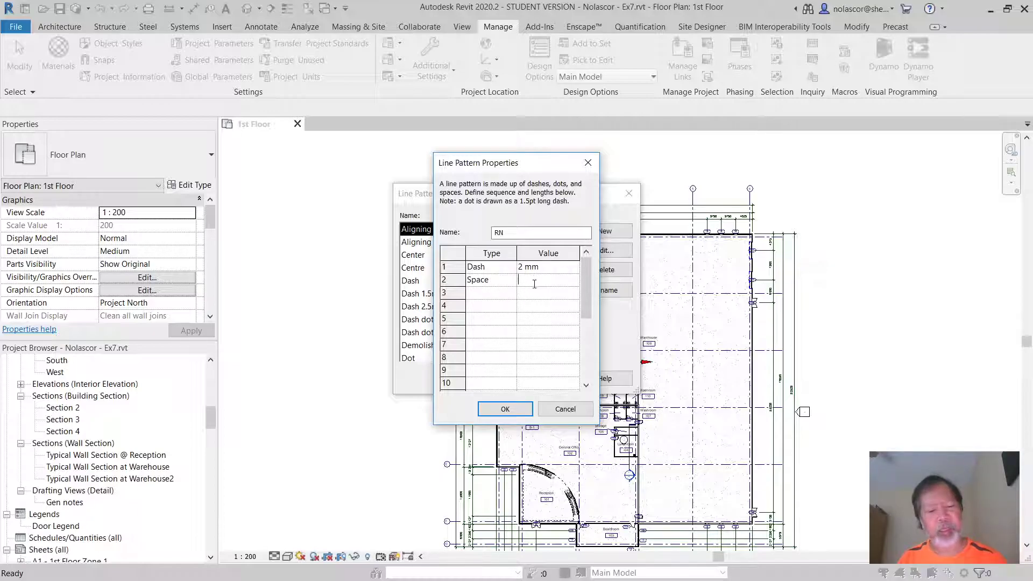
{"action": "type", "text": "1"}
Step: Add a dot as the third segment of the RN pattern and a 2 mm space as the fourth
{"action": "left_click", "coordinate": [496, 292]}
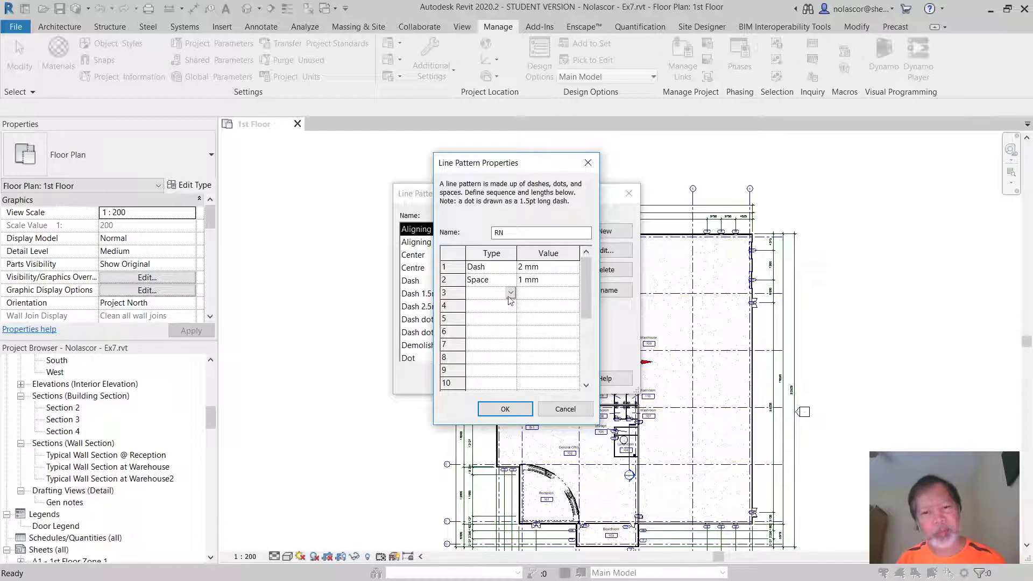
{"action": "left_click", "coordinate": [510, 295]}
{"action": "left_click", "coordinate": [497, 318]}
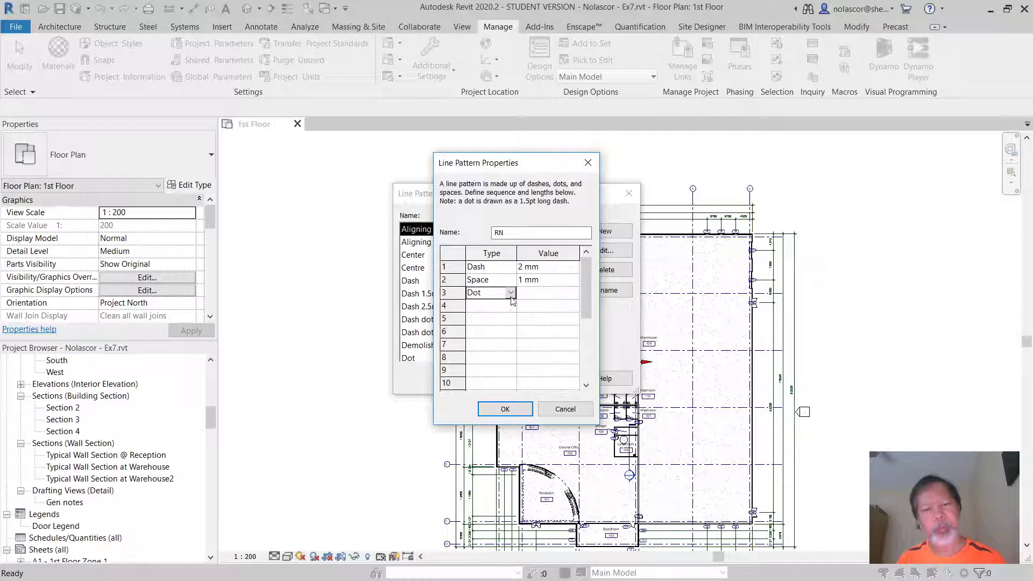
{"action": "left_click", "coordinate": [533, 293]}
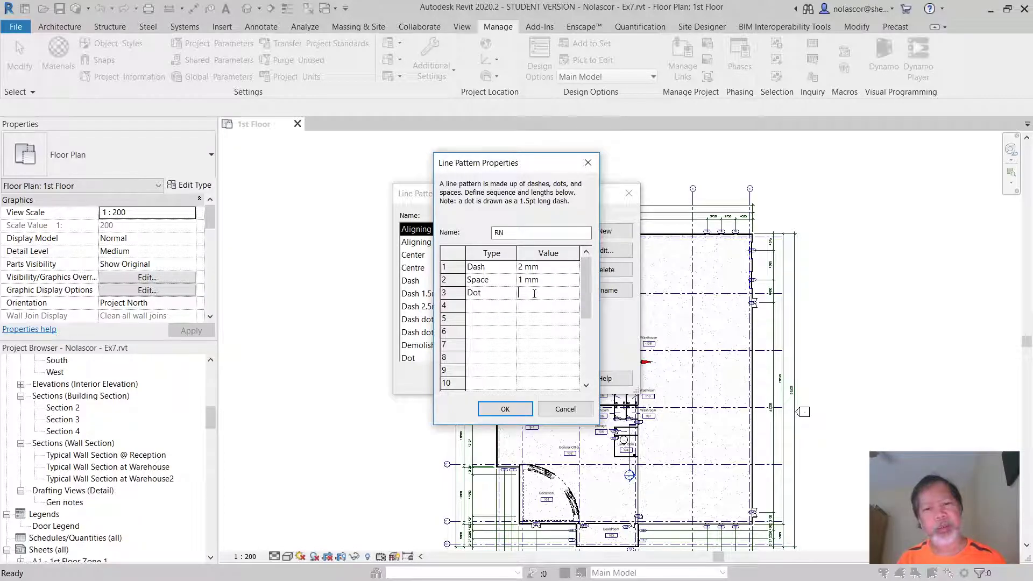
{"action": "left_click", "coordinate": [497, 306]}
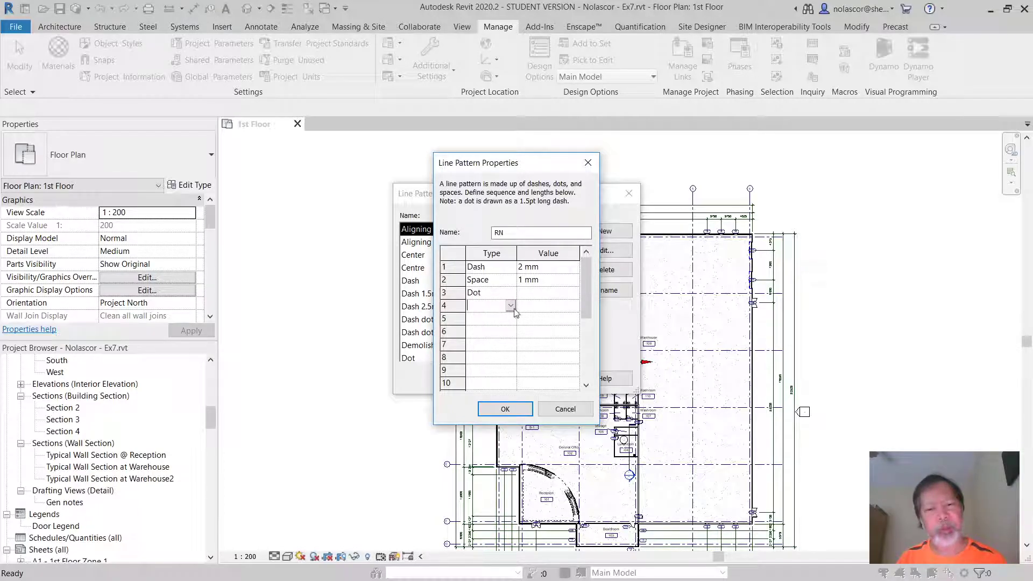
{"action": "left_click", "coordinate": [510, 306]}
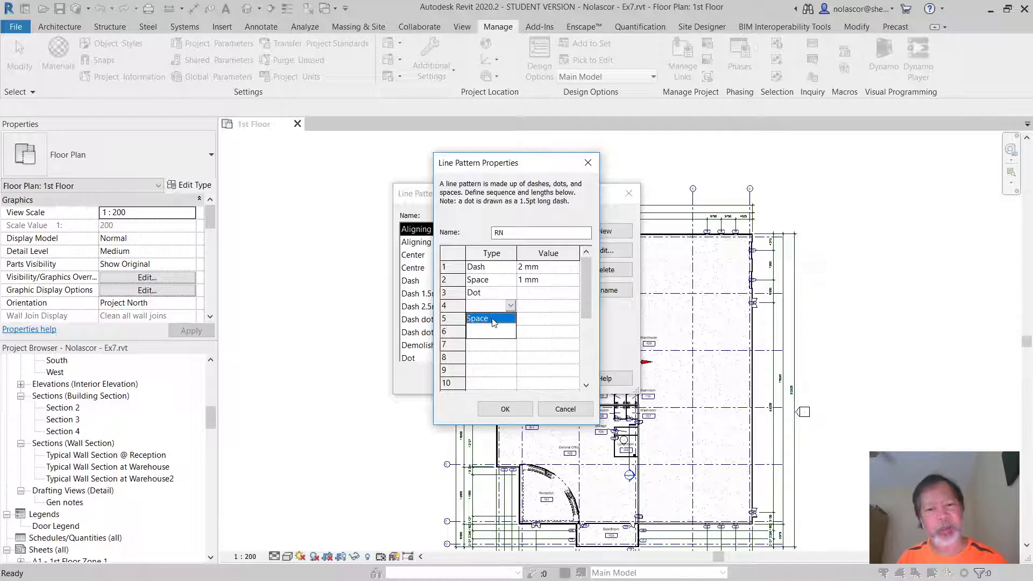
{"action": "left_click", "coordinate": [494, 318]}
{"action": "left_click", "coordinate": [533, 305]}
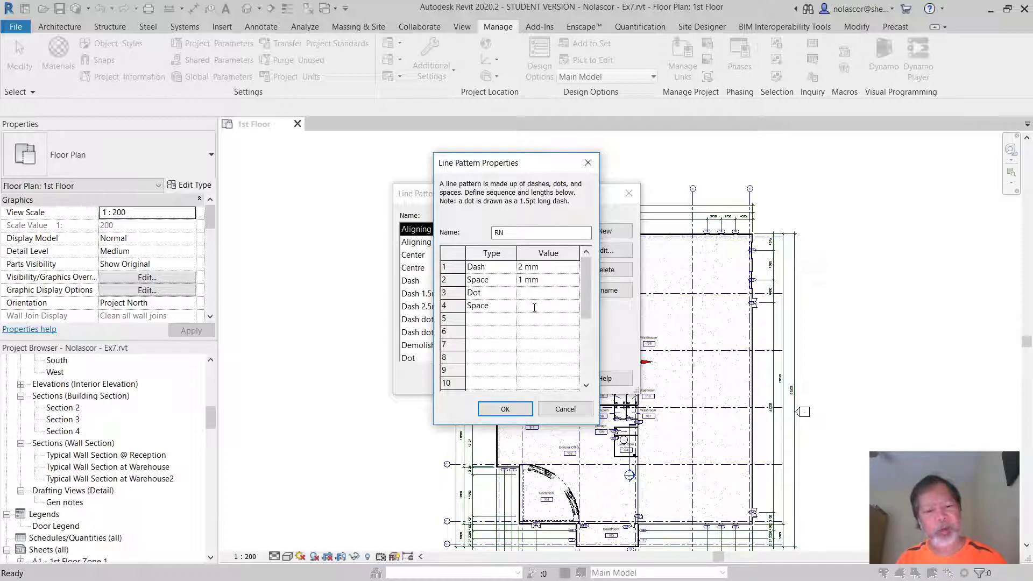
Step: Add a 2 mm dash as the fifth segment and set the fourth segment's space to 1 mm
{"action": "left_click", "coordinate": [505, 318]}
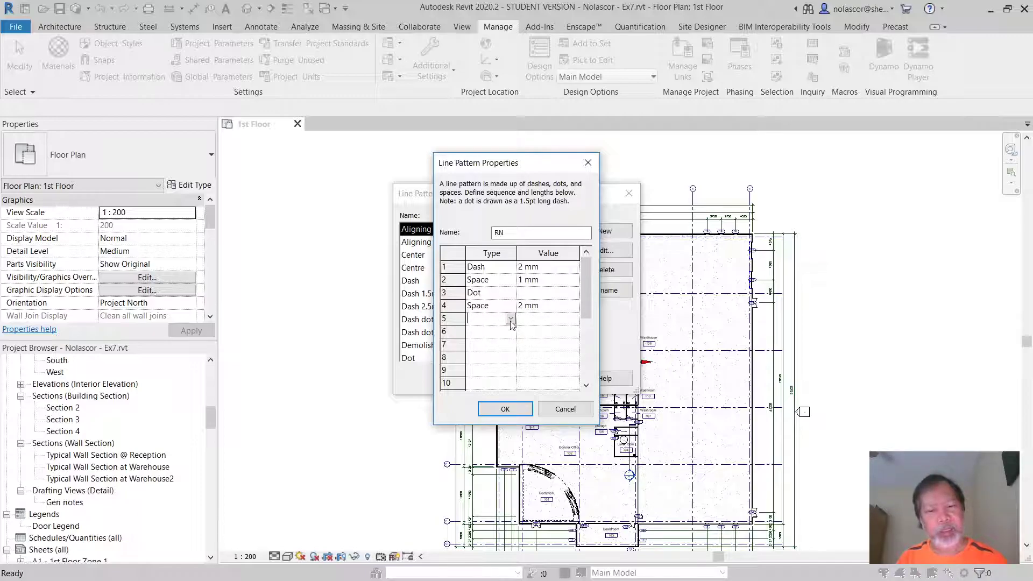
{"action": "left_click", "coordinate": [511, 319]}
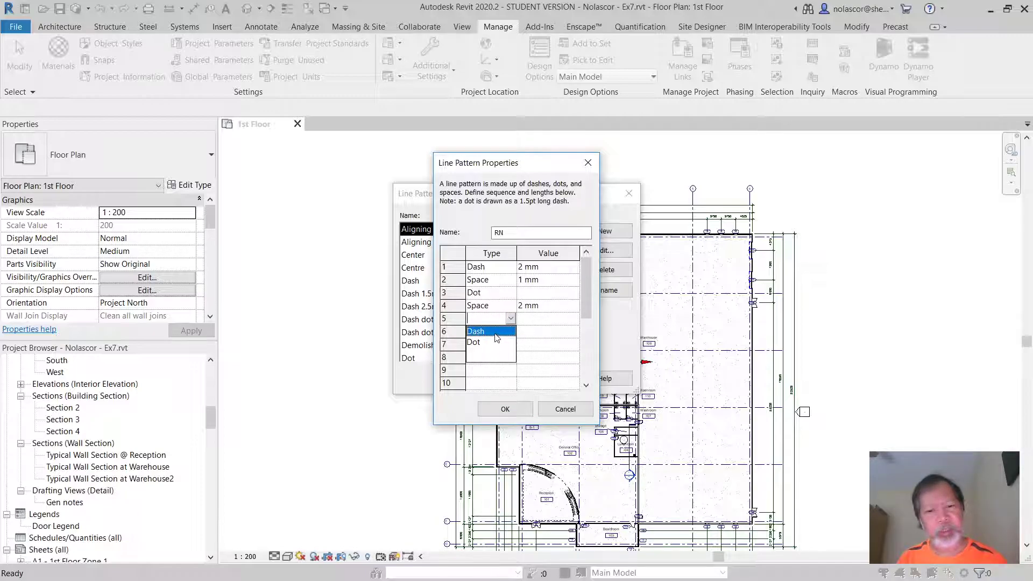
{"action": "left_click", "coordinate": [496, 333]}
{"action": "left_click", "coordinate": [534, 321]}
{"action": "left_click", "coordinate": [536, 318]}
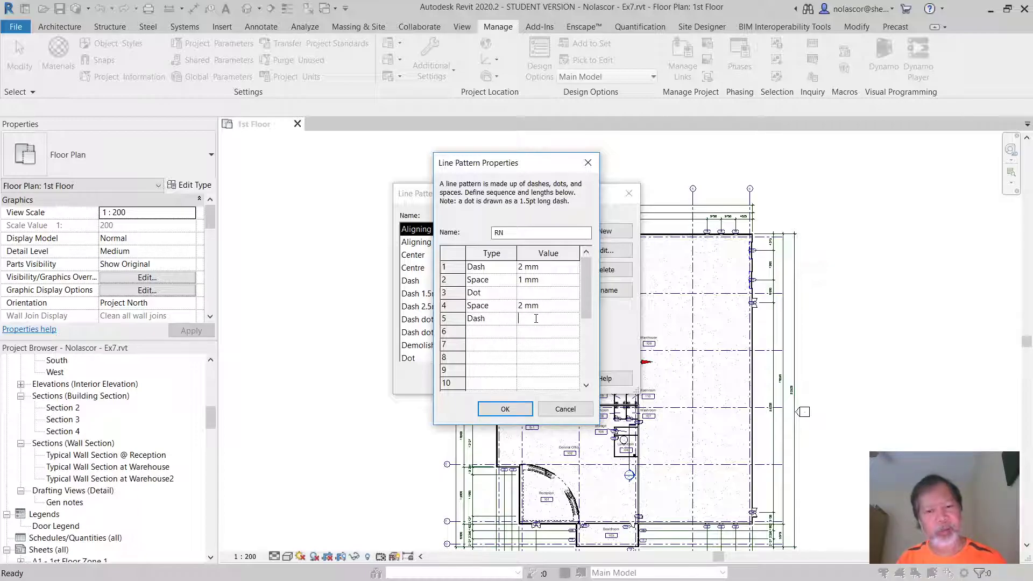
{"action": "left_click", "coordinate": [542, 306]}
{"action": "left_click", "coordinate": [549, 305]}
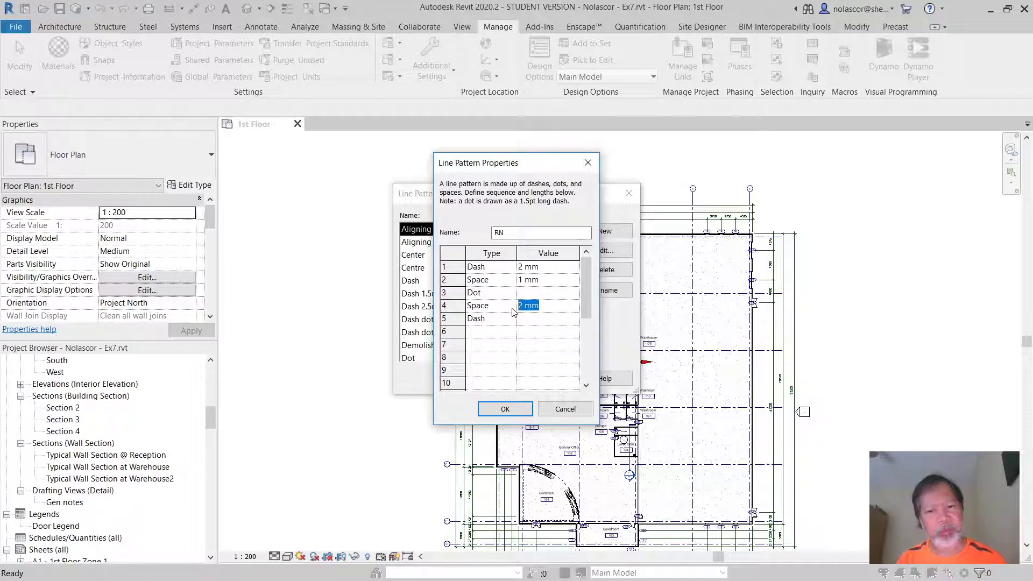
{"action": "type", "text": "1"}
{"action": "left_click", "coordinate": [532, 319]}
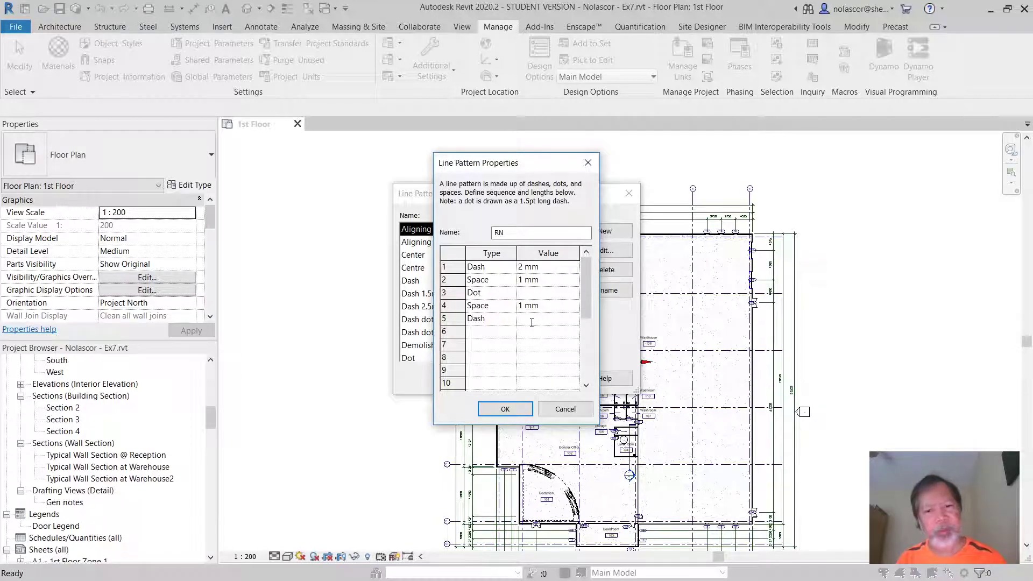
Step: Add a 1 mm space as the sixth segment of the RN pattern
{"action": "left_click", "coordinate": [500, 331]}
{"action": "left_click", "coordinate": [510, 331]}
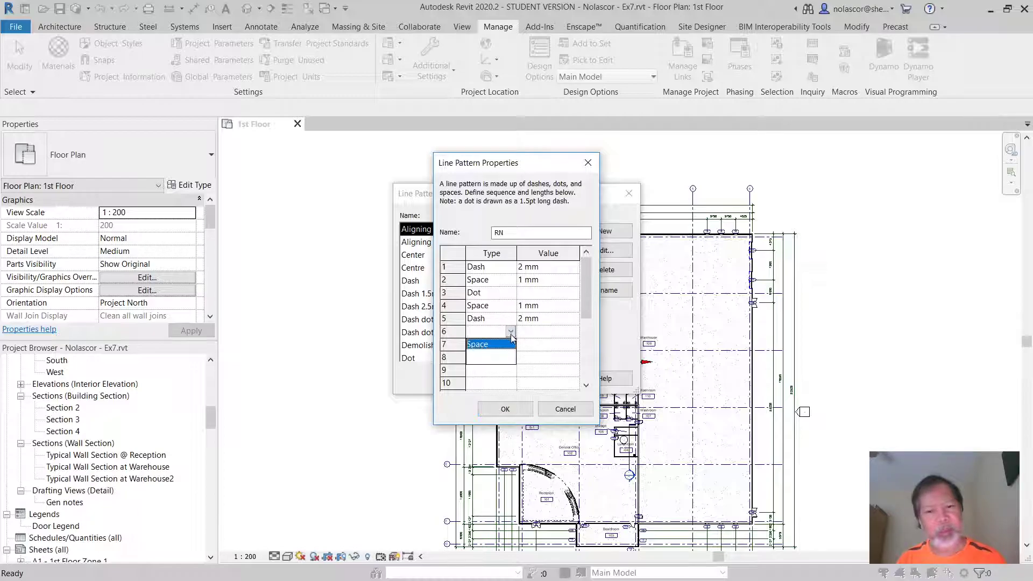
{"action": "left_click", "coordinate": [498, 351]}
{"action": "left_click", "coordinate": [528, 332]}
{"action": "type", "text": "1"}
Step: Add a 2 mm dash as the seventh segment and a 1 mm space as the eighth
{"action": "left_click", "coordinate": [502, 345]}
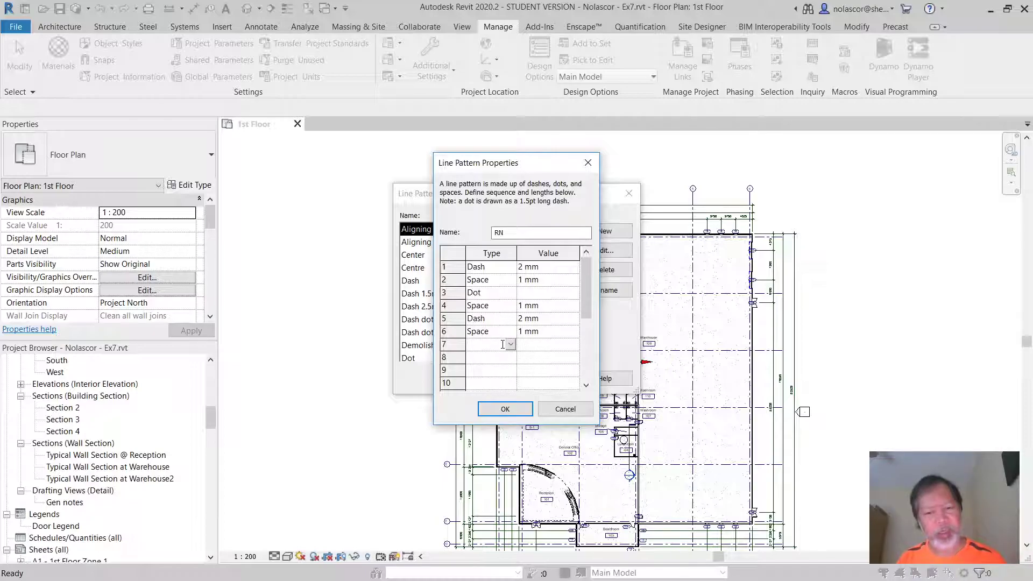
{"action": "left_click", "coordinate": [511, 345]}
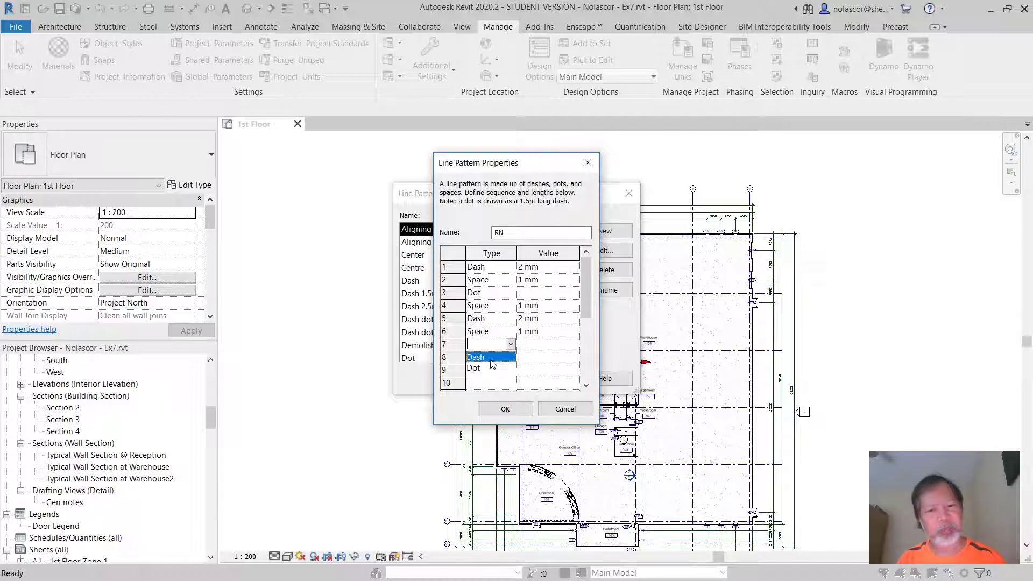
{"action": "left_click", "coordinate": [497, 357]}
{"action": "left_click", "coordinate": [533, 349]}
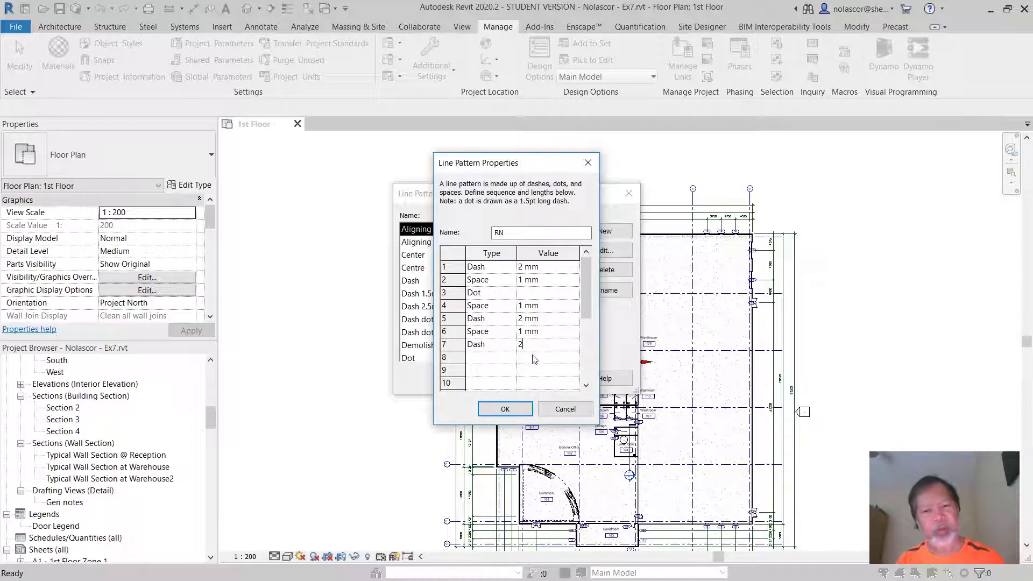
{"action": "left_click", "coordinate": [509, 362]}
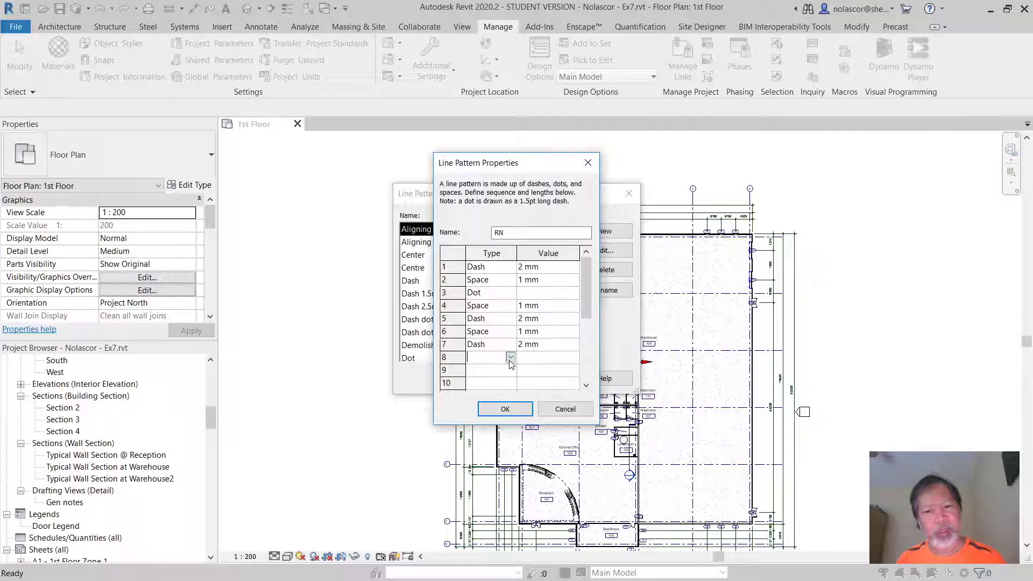
{"action": "left_click", "coordinate": [510, 359]}
{"action": "left_click", "coordinate": [488, 387]}
{"action": "left_click", "coordinate": [530, 358]}
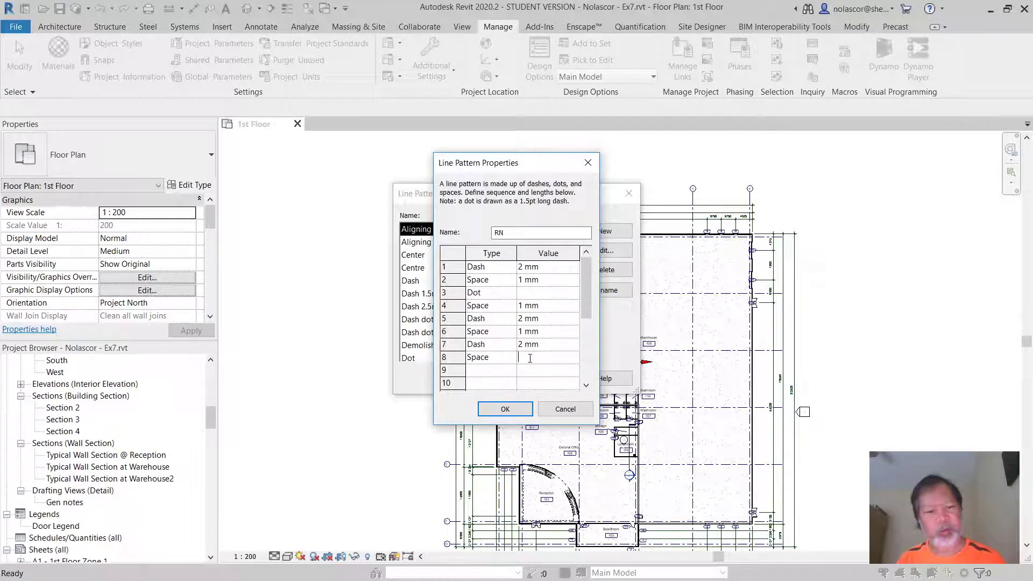
{"action": "type", "text": "1"}
Step: Add a dot as the ninth segment and try to accept the RN pattern
{"action": "left_click", "coordinate": [502, 369]}
{"action": "left_click", "coordinate": [511, 371]}
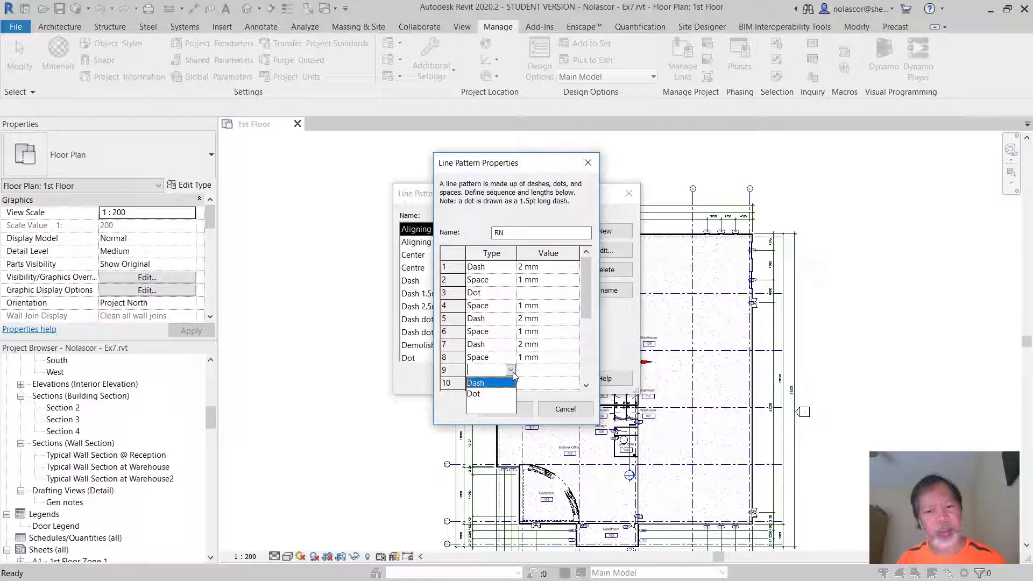
{"action": "left_click", "coordinate": [476, 395]}
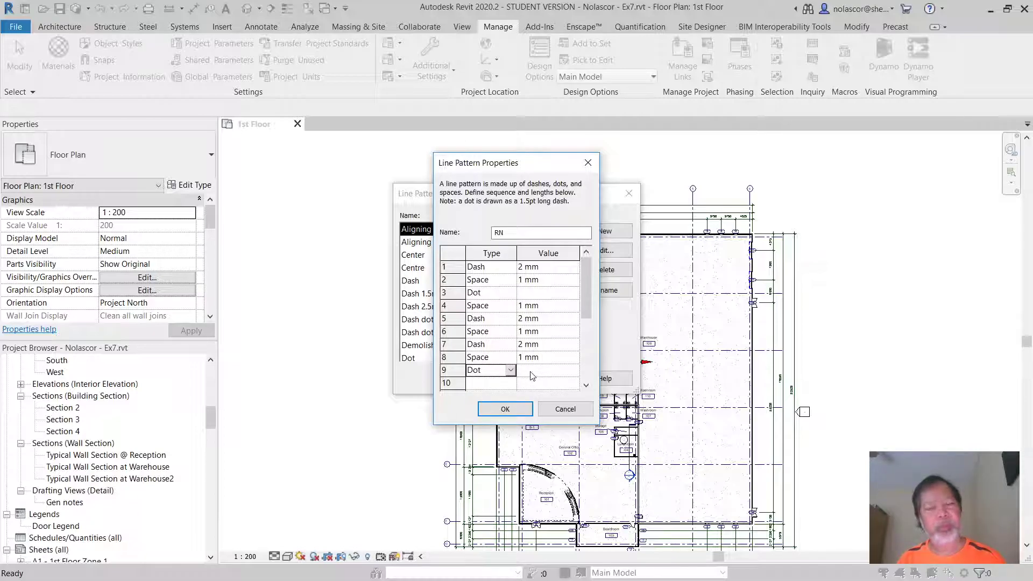
{"action": "left_click", "coordinate": [507, 411]}
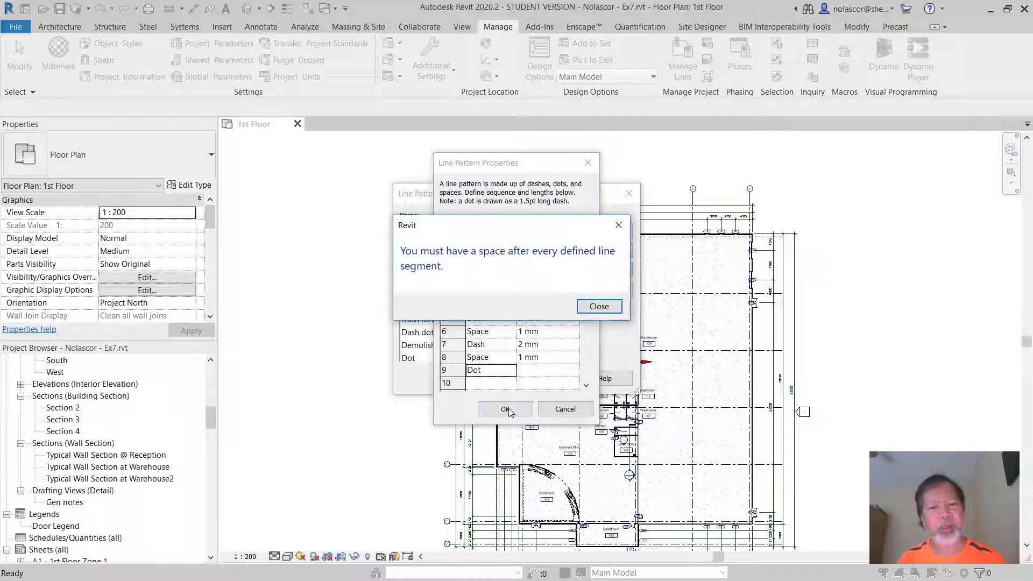
{"action": "left_click", "coordinate": [600, 307]}
Step: Try to give a dot segment a value and accept the RN pattern ending in a dot
{"action": "left_click", "coordinate": [550, 292]}
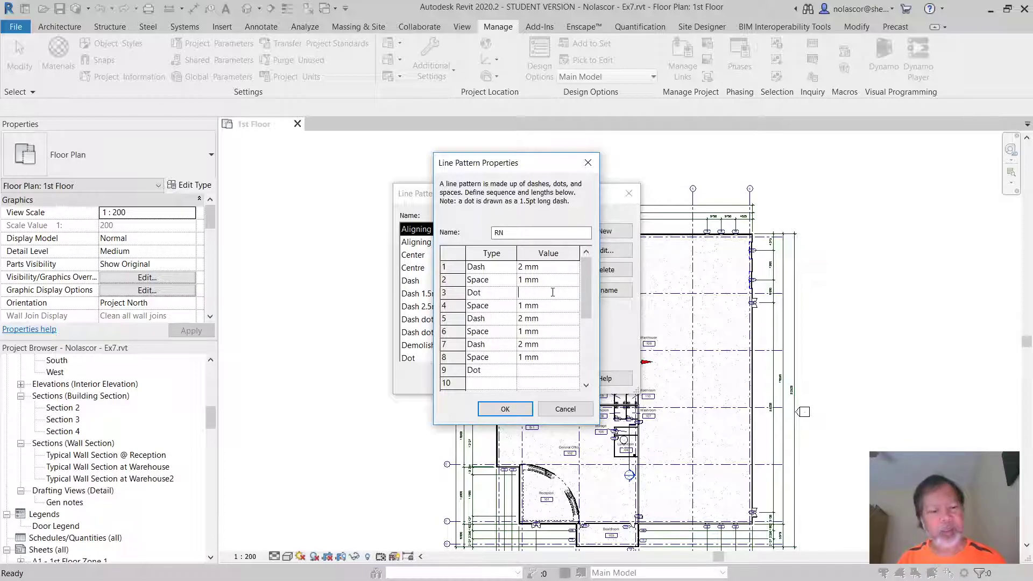
{"action": "left_click", "coordinate": [531, 371]}
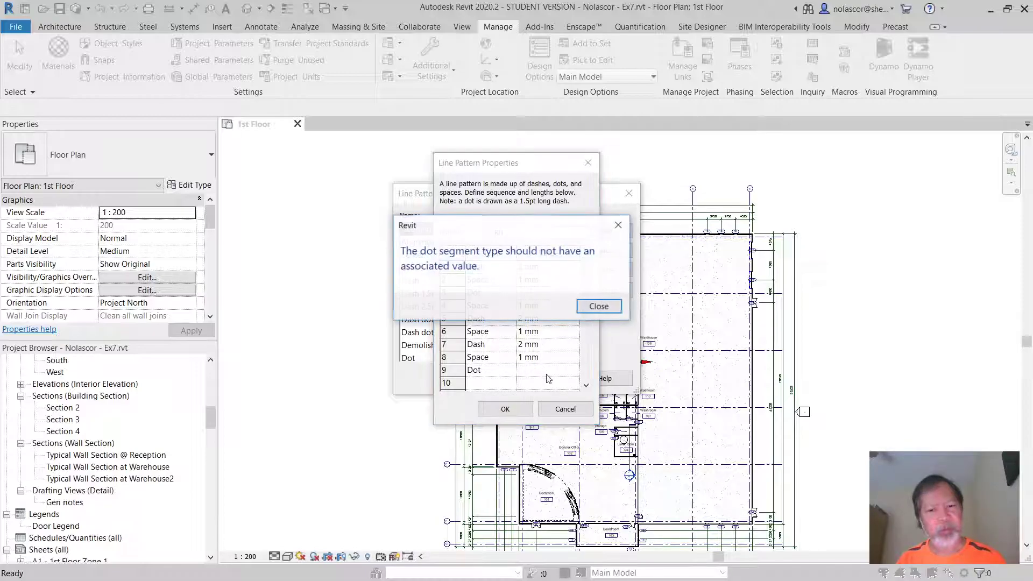
{"action": "left_click", "coordinate": [599, 307]}
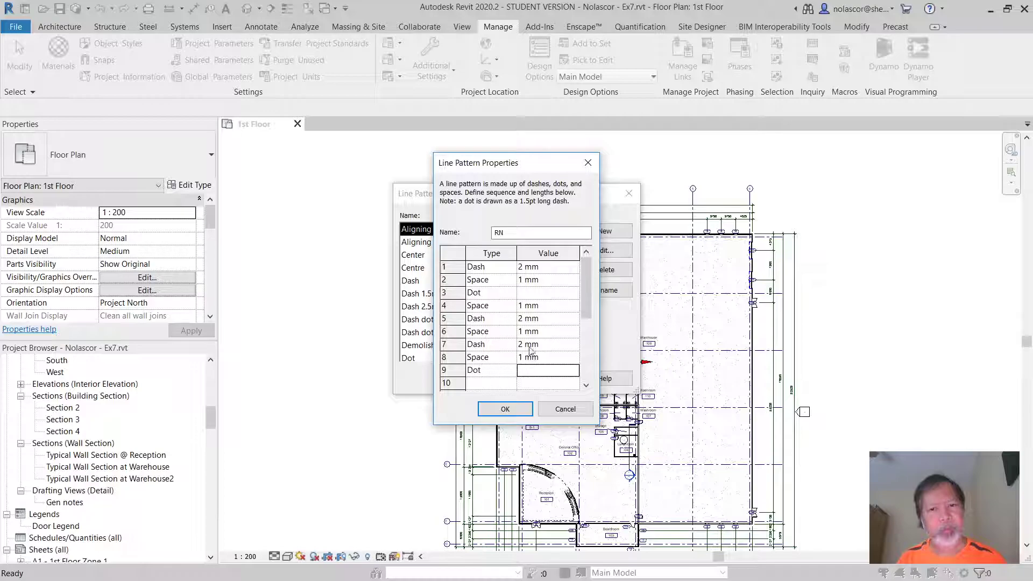
{"action": "left_click", "coordinate": [505, 408]}
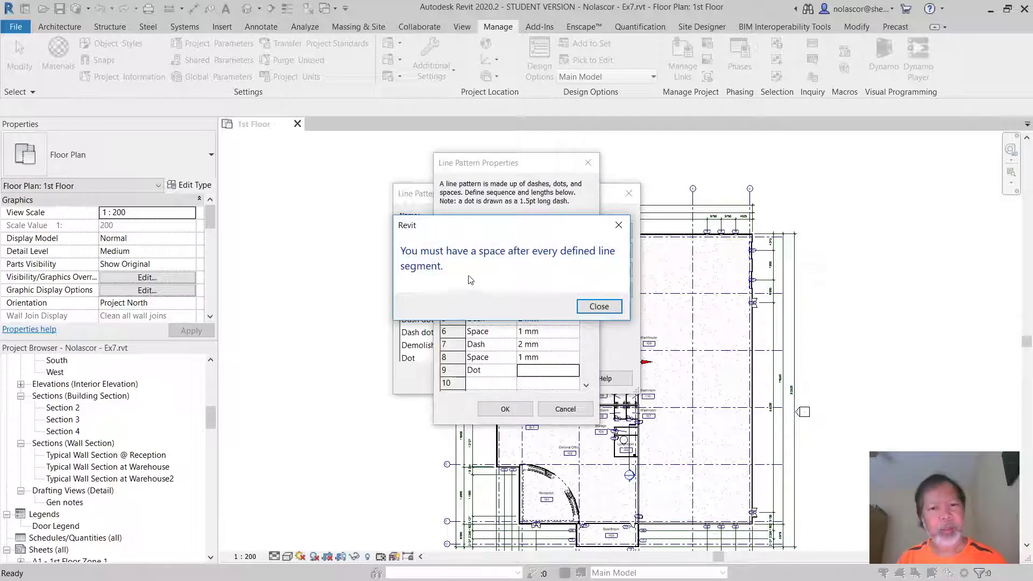
{"action": "left_click", "coordinate": [599, 305]}
Step: Add a 1 mm space as the tenth segment, then accept the RN pattern and the line pattern list
{"action": "left_click", "coordinate": [489, 384]}
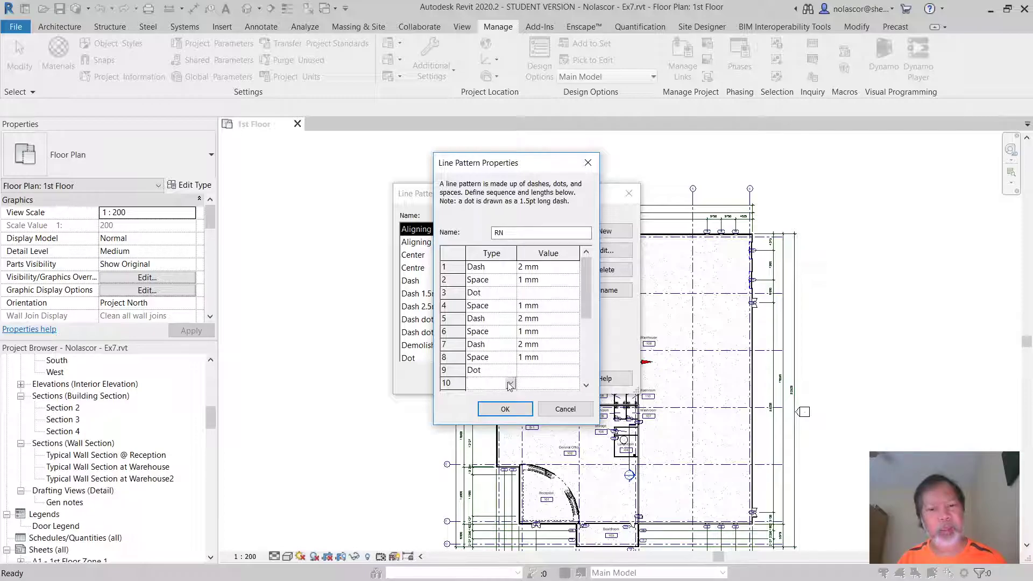
{"action": "left_click", "coordinate": [510, 383]}
{"action": "left_click", "coordinate": [477, 396]}
{"action": "left_click", "coordinate": [532, 383]}
{"action": "type", "text": "1"}
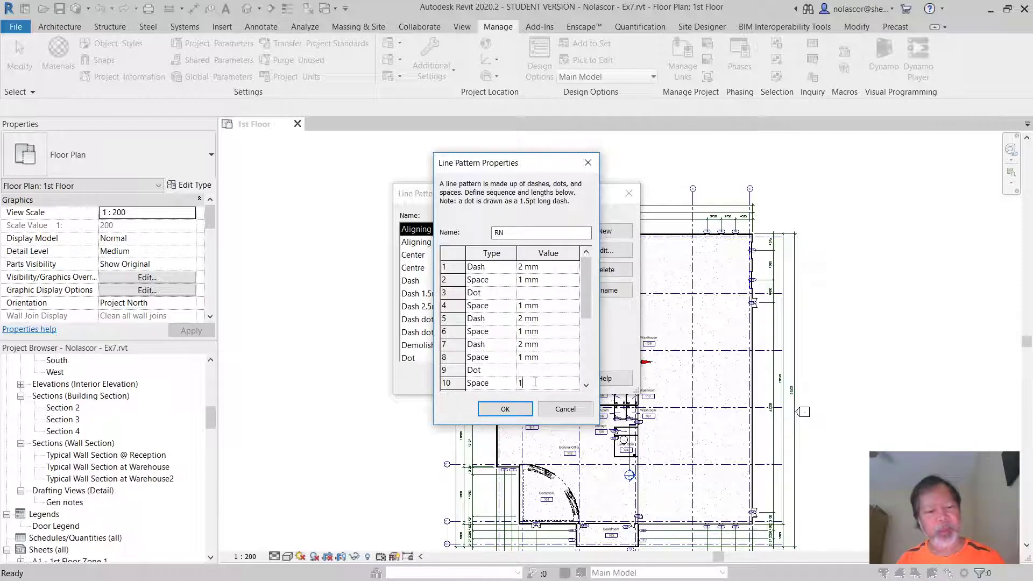
{"action": "left_click", "coordinate": [515, 410]}
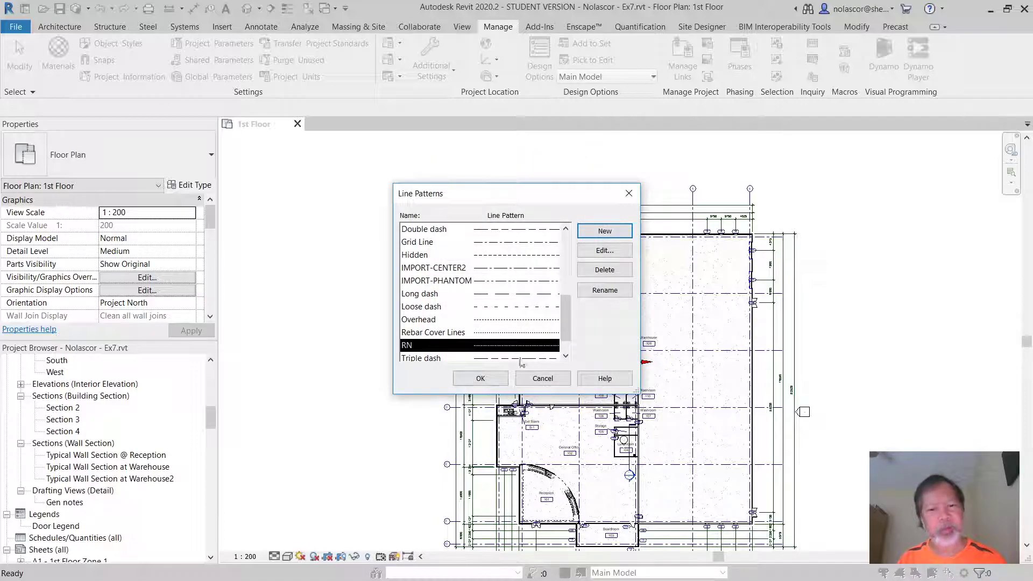
{"action": "left_click", "coordinate": [491, 380]}
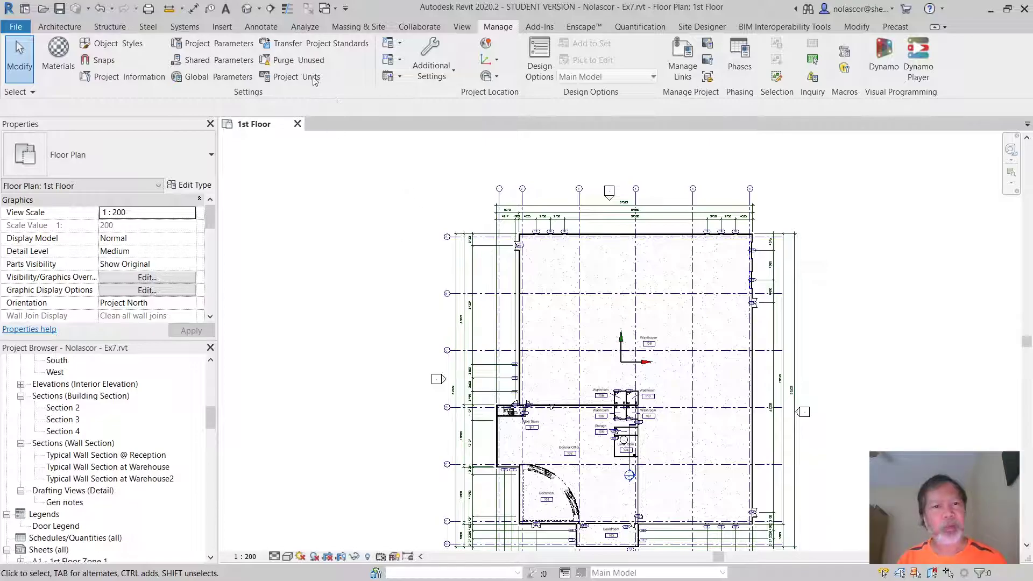
Step: Start a detail line on the 1st Floor plan with RN_Line as its line style
{"action": "left_click", "coordinate": [267, 28]}
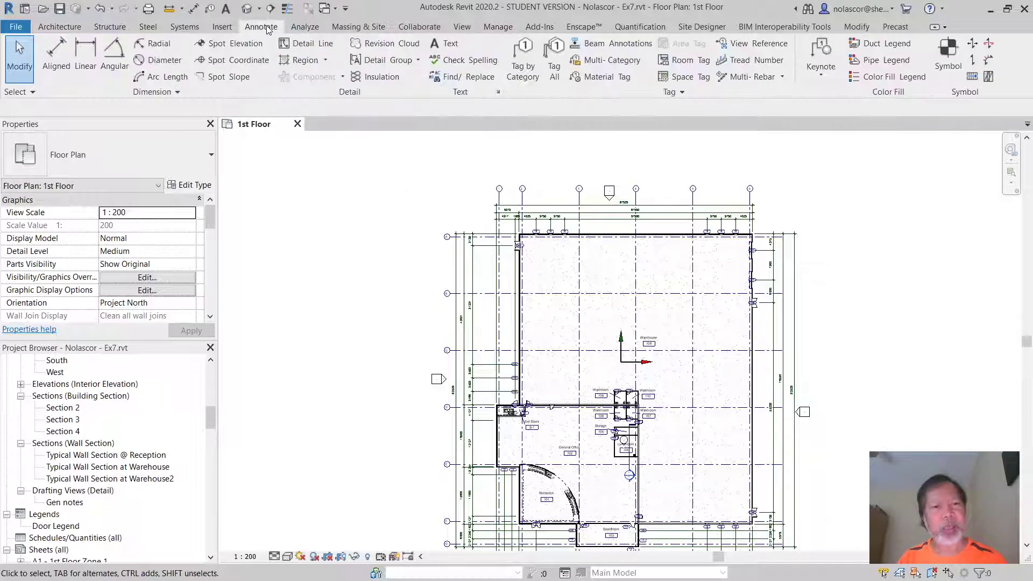
{"action": "left_click", "coordinate": [306, 43]}
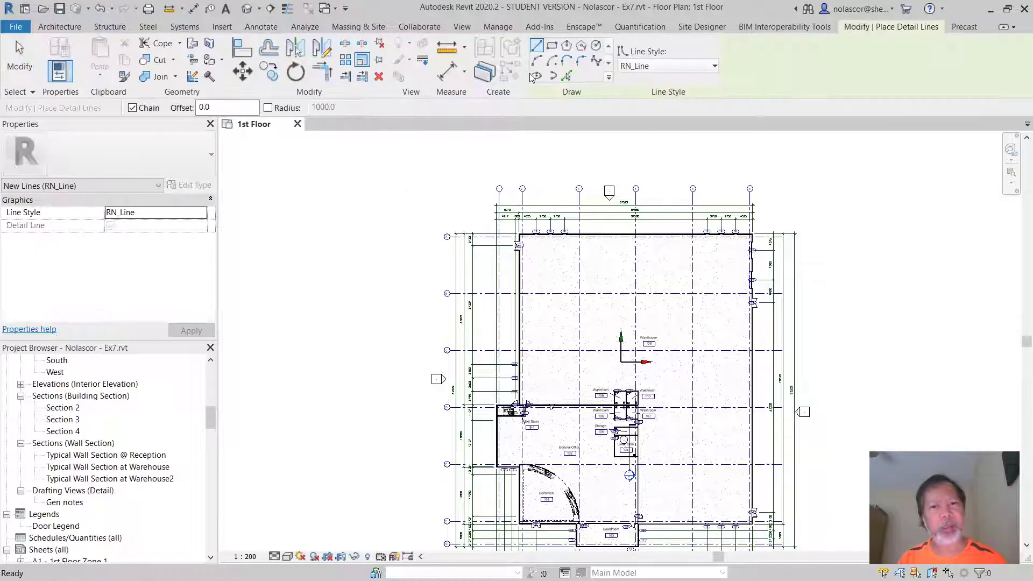
{"action": "left_click", "coordinate": [635, 67]}
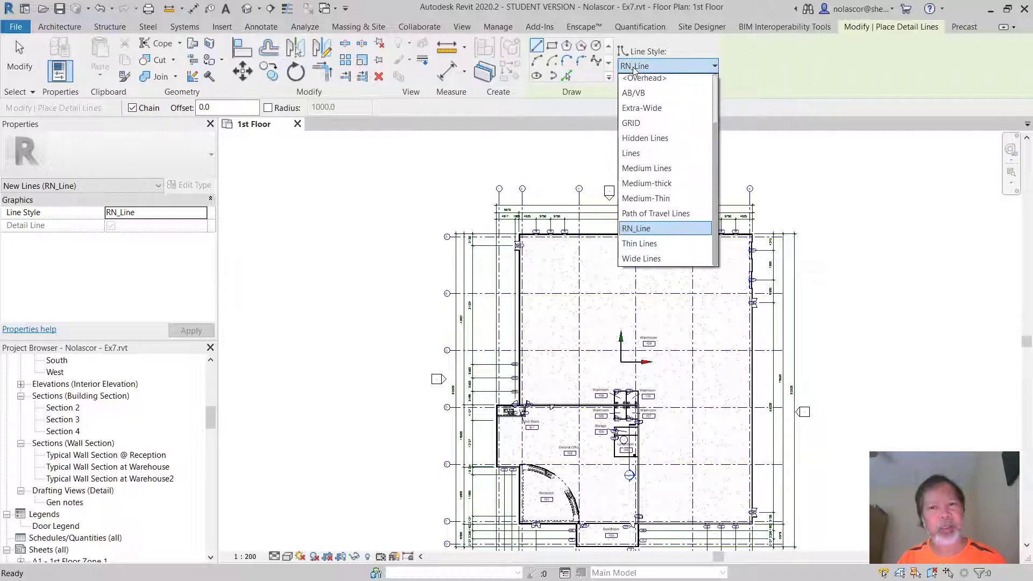
{"action": "left_click", "coordinate": [634, 71]}
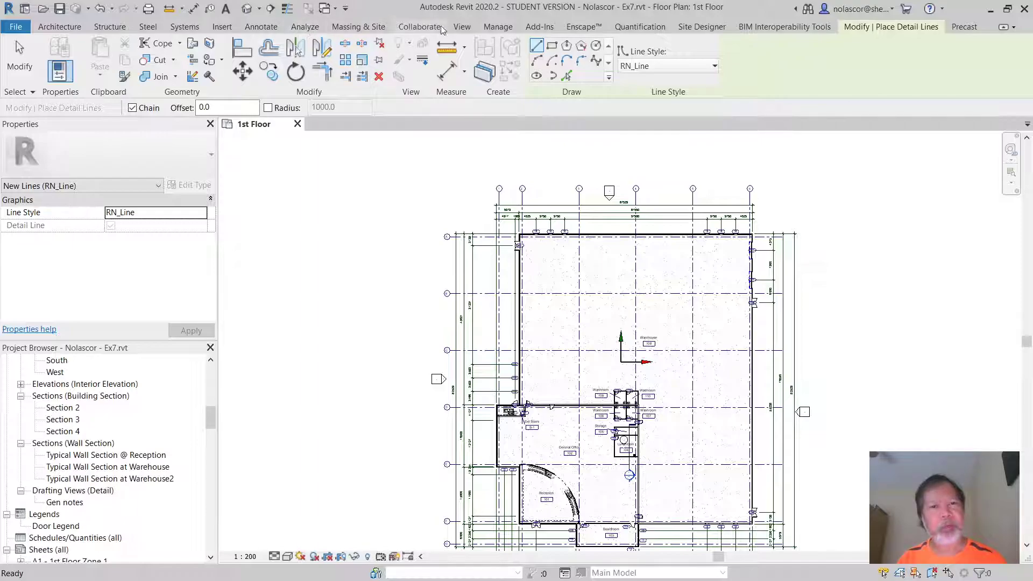
Step: Set the line pattern of the RN_Line line style to RN and apply the change
{"action": "left_click", "coordinate": [500, 27]}
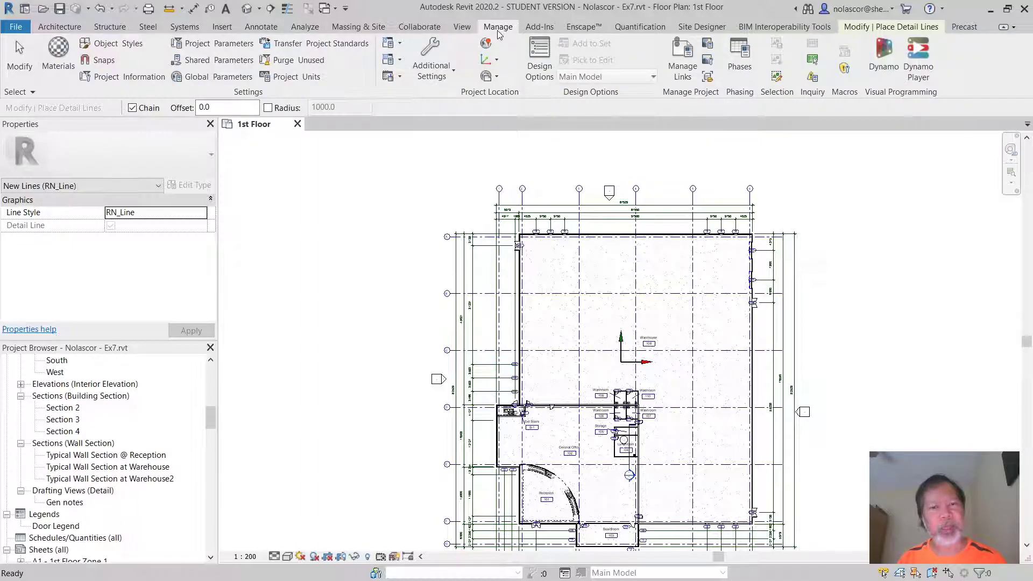
{"action": "left_click", "coordinate": [431, 60]}
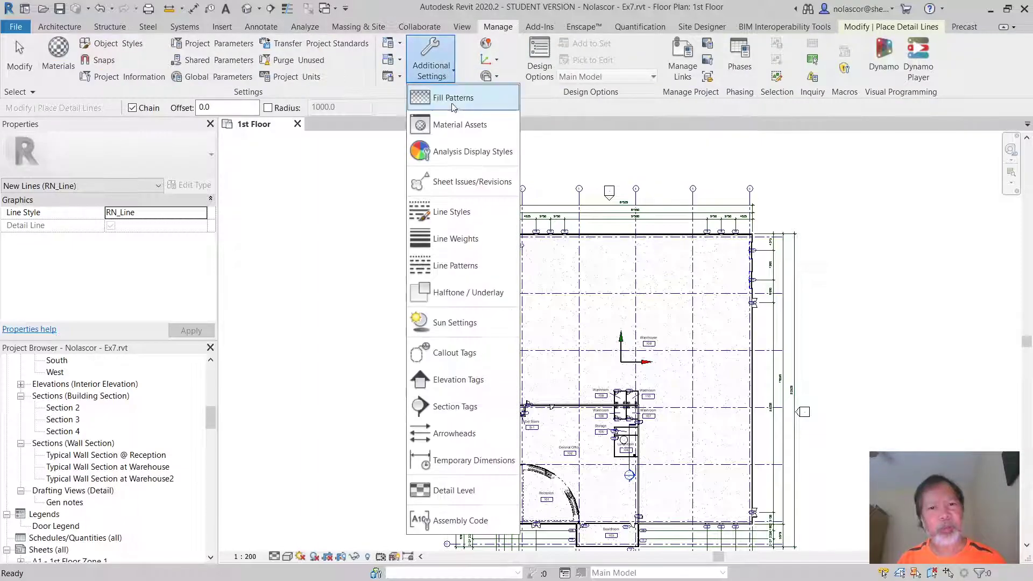
{"action": "left_click", "coordinate": [454, 211]}
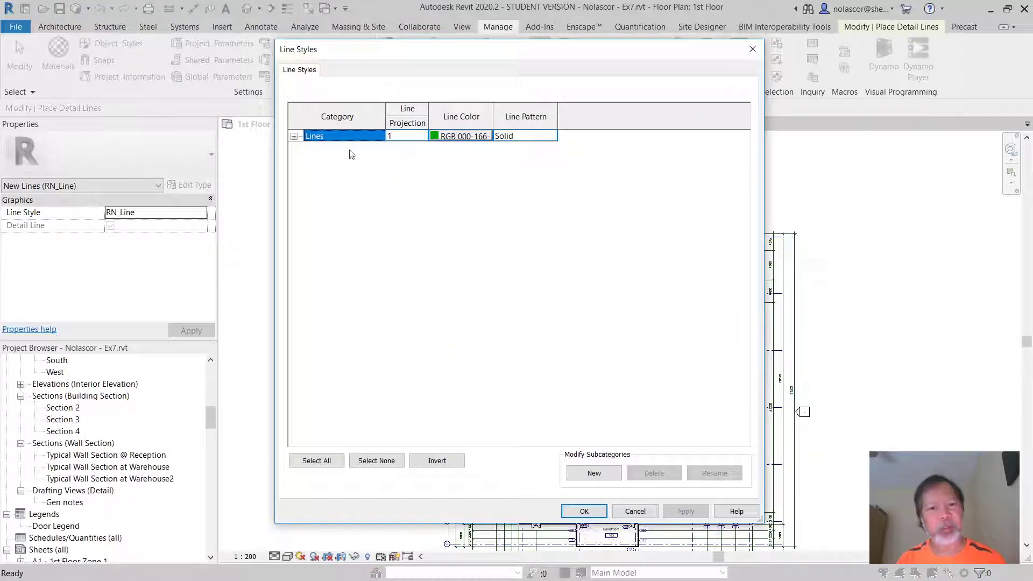
{"action": "left_click", "coordinate": [294, 138]}
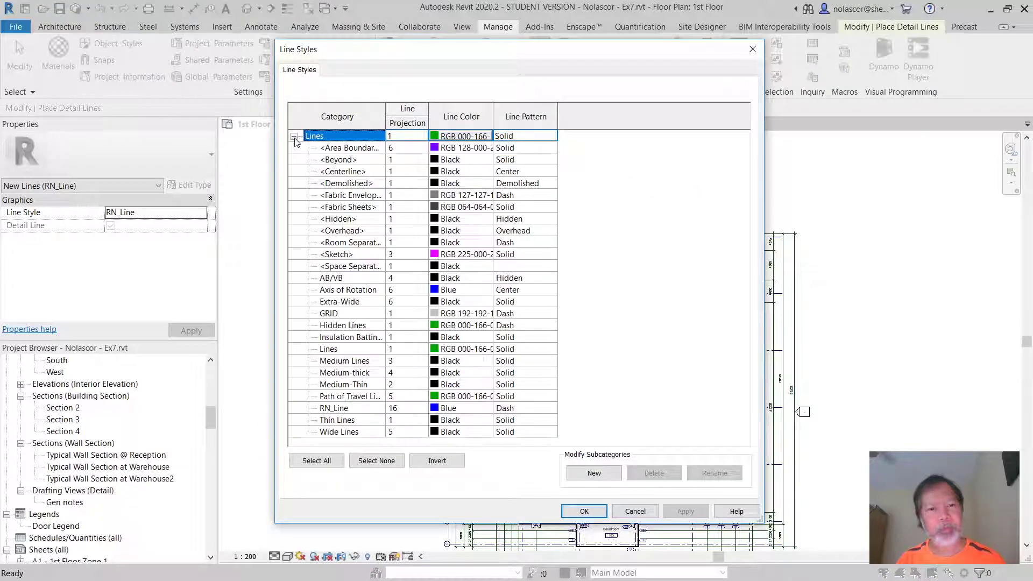
{"action": "left_click", "coordinate": [350, 408]}
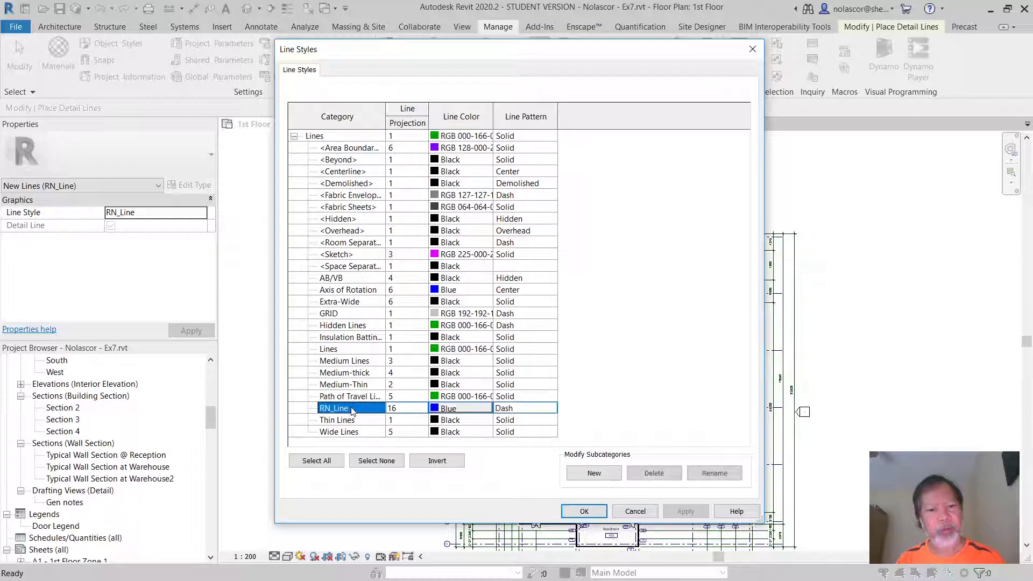
{"action": "left_click", "coordinate": [500, 410]}
{"action": "left_click", "coordinate": [551, 408]}
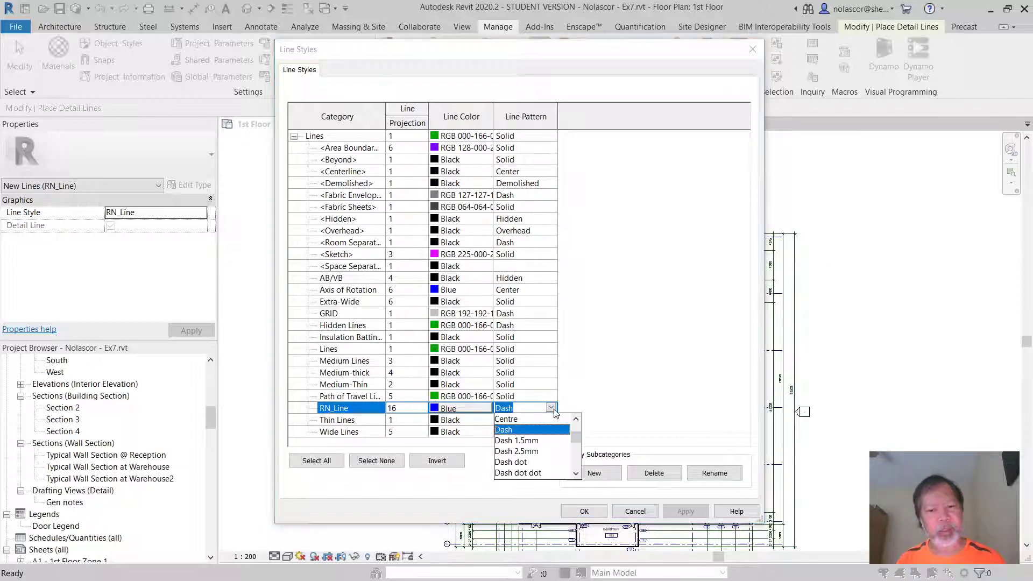
{"action": "scroll", "coordinate": [544, 444], "scroll_direction": "down", "scroll_amount": 2}
{"action": "scroll", "coordinate": [547, 450], "scroll_direction": "down", "scroll_amount": 3}
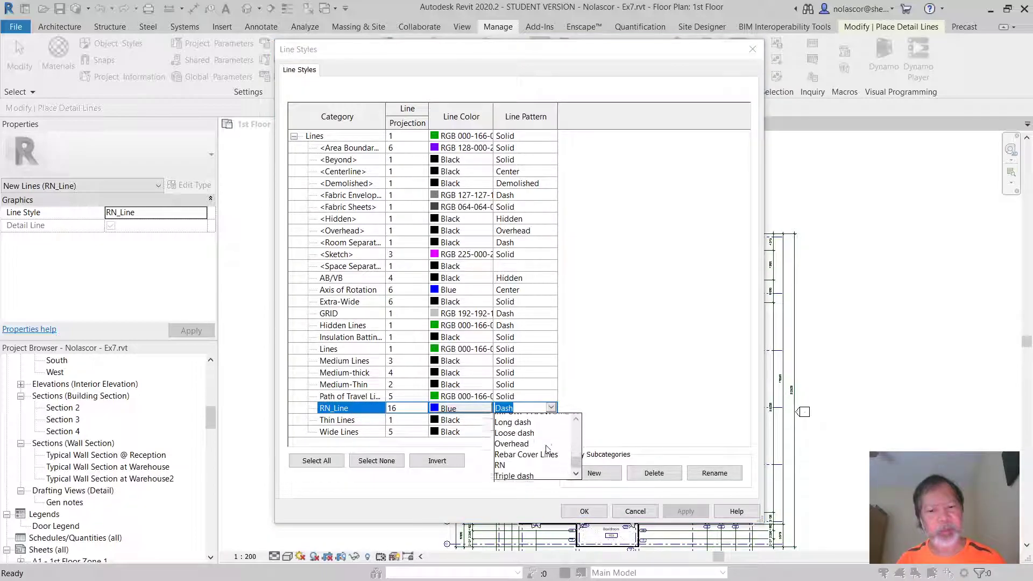
{"action": "left_click", "coordinate": [503, 462]}
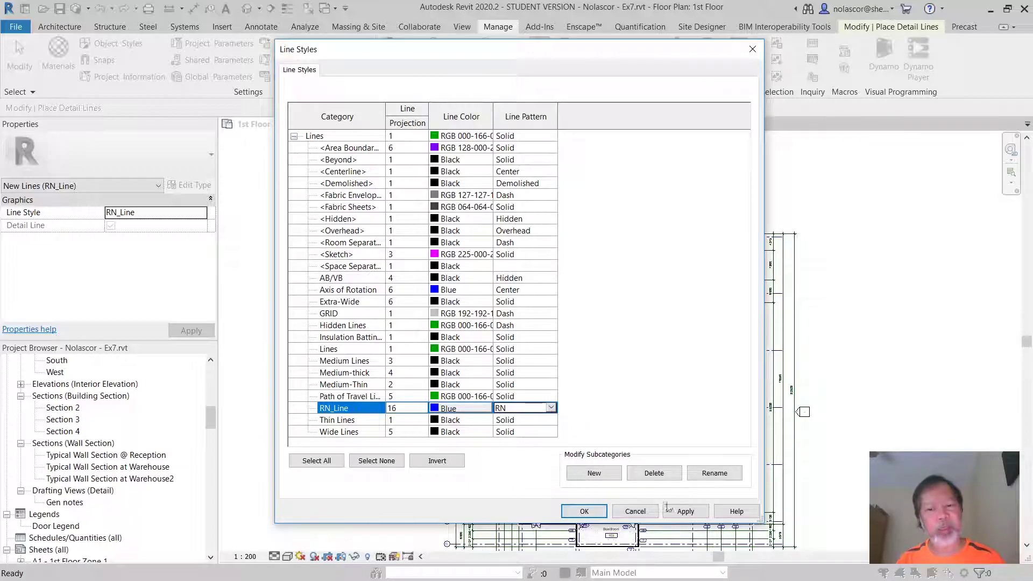
{"action": "left_click", "coordinate": [685, 511]}
{"action": "left_click", "coordinate": [583, 511]}
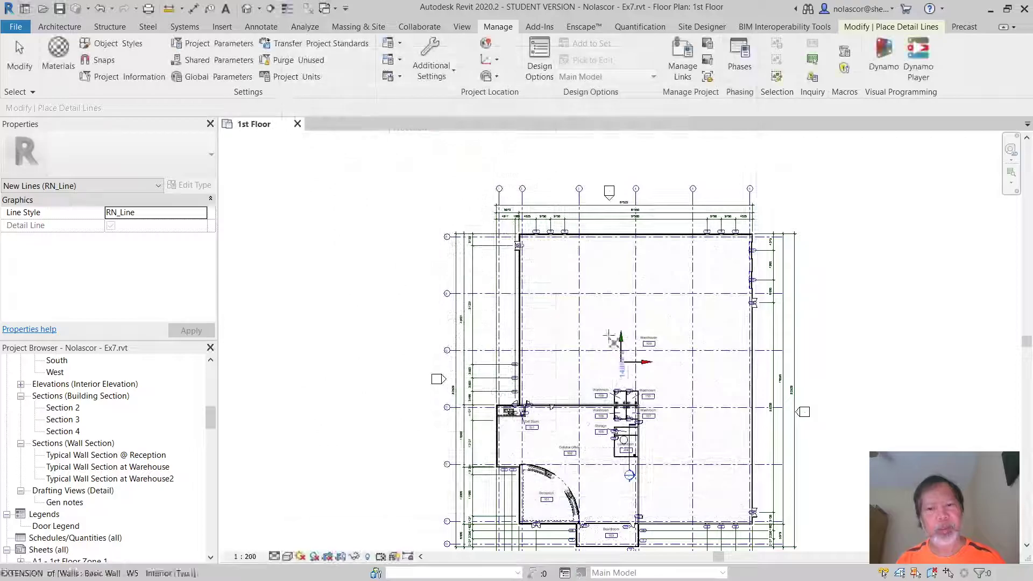
Step: Draw a diagonal RN_Line detail line, rising at about 45°, in the blank area beyond the upper-left corner of the building
{"action": "left_click", "coordinate": [257, 334]}
{"action": "left_click", "coordinate": [436, 156]}
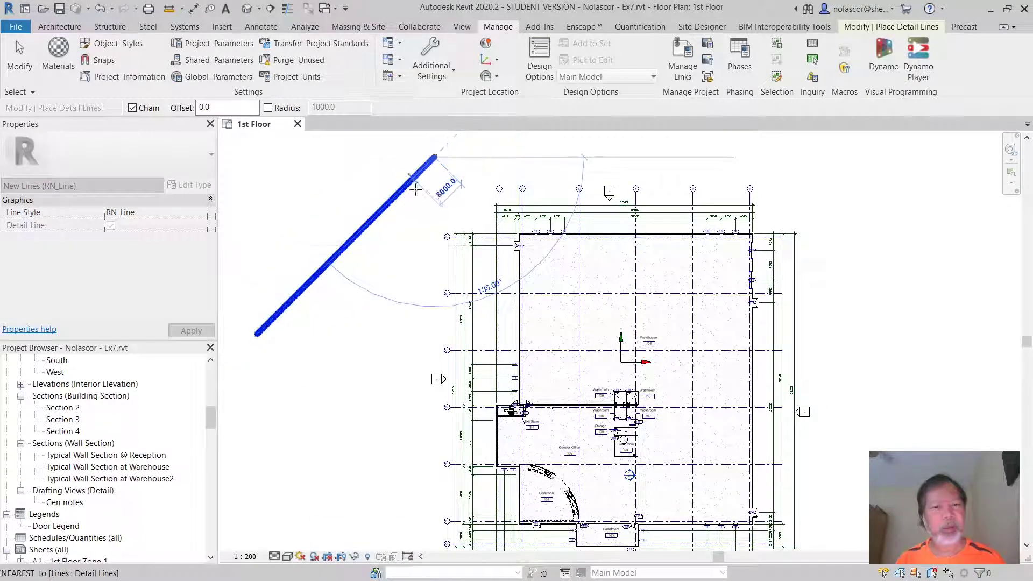
{"action": "key", "text": "Escape"}
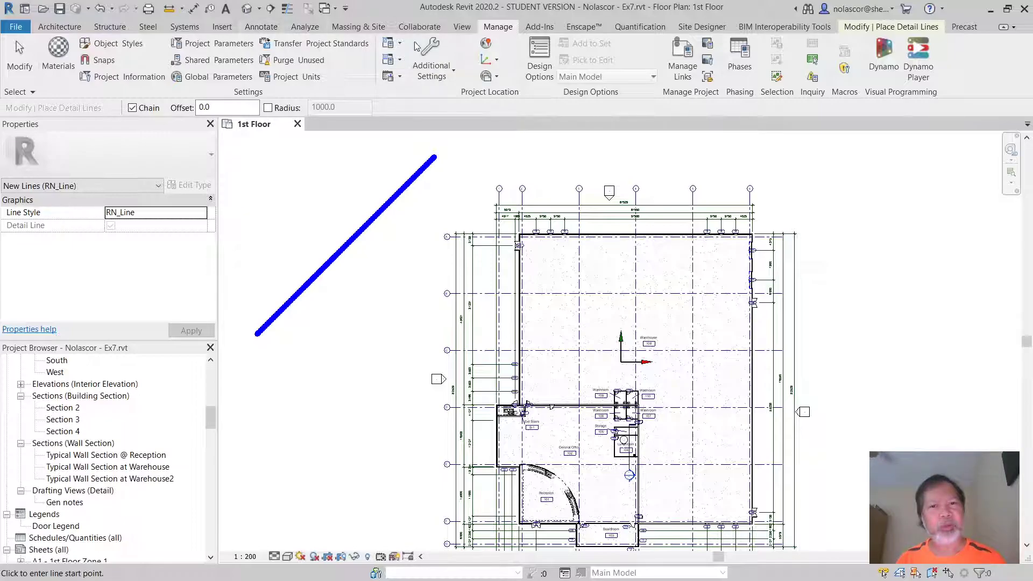
Step: Set the projection line weight of the RN_Line line style to 2, apply it, and inspect the diagonal detail line up close
{"action": "left_click", "coordinate": [431, 67]}
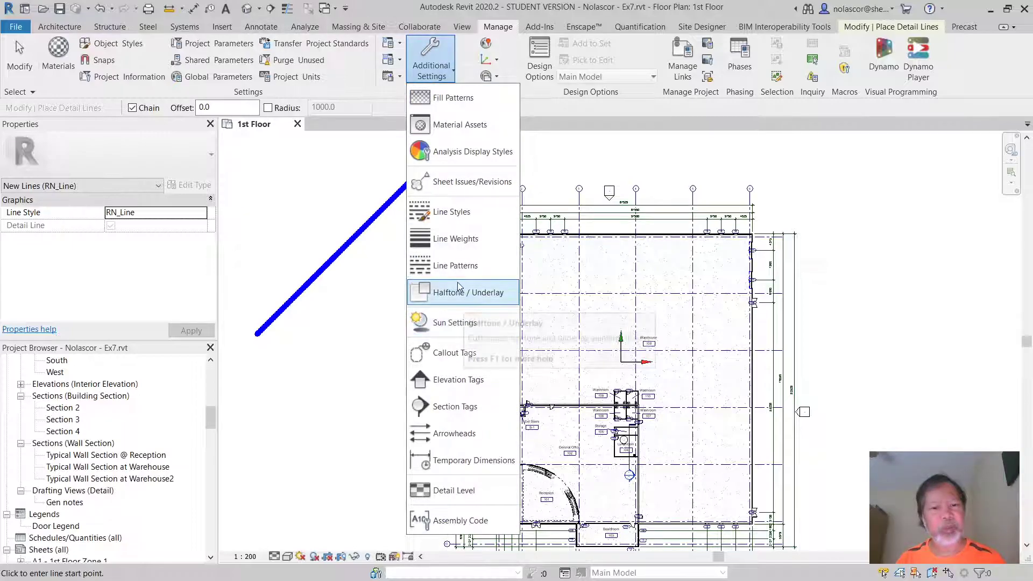
{"action": "left_click", "coordinate": [457, 213]}
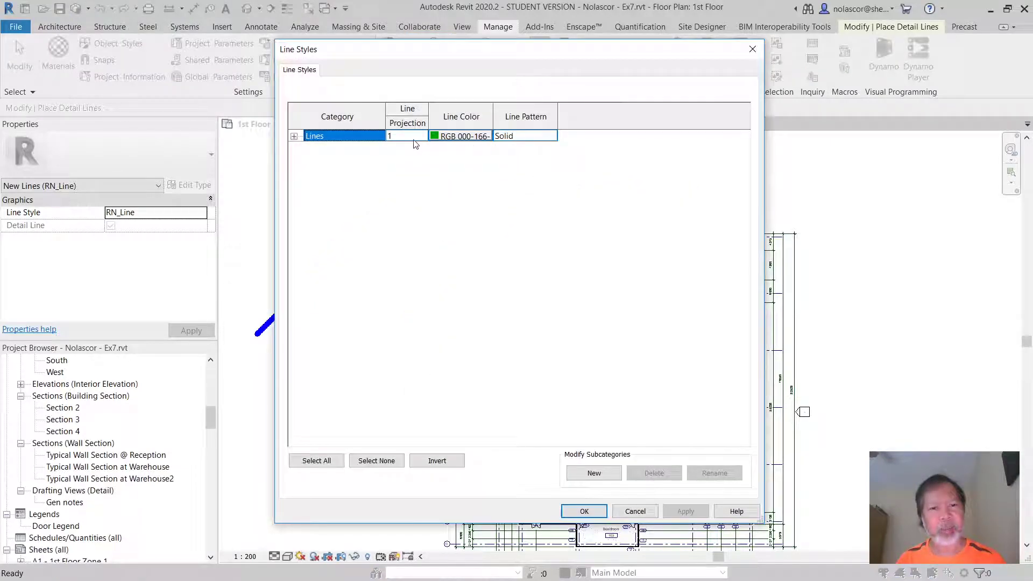
{"action": "left_click", "coordinate": [293, 136]}
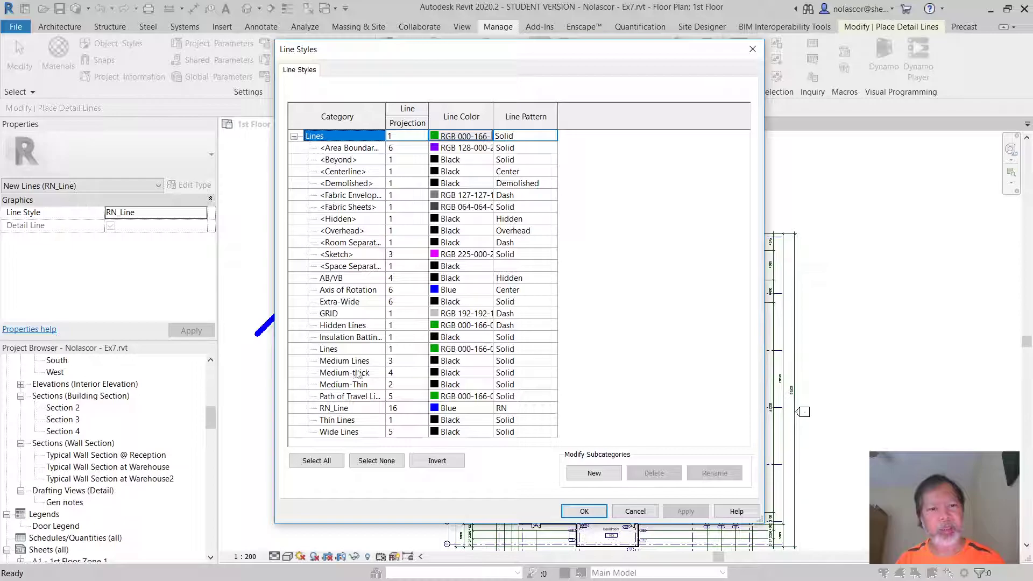
{"action": "left_click", "coordinate": [414, 409]}
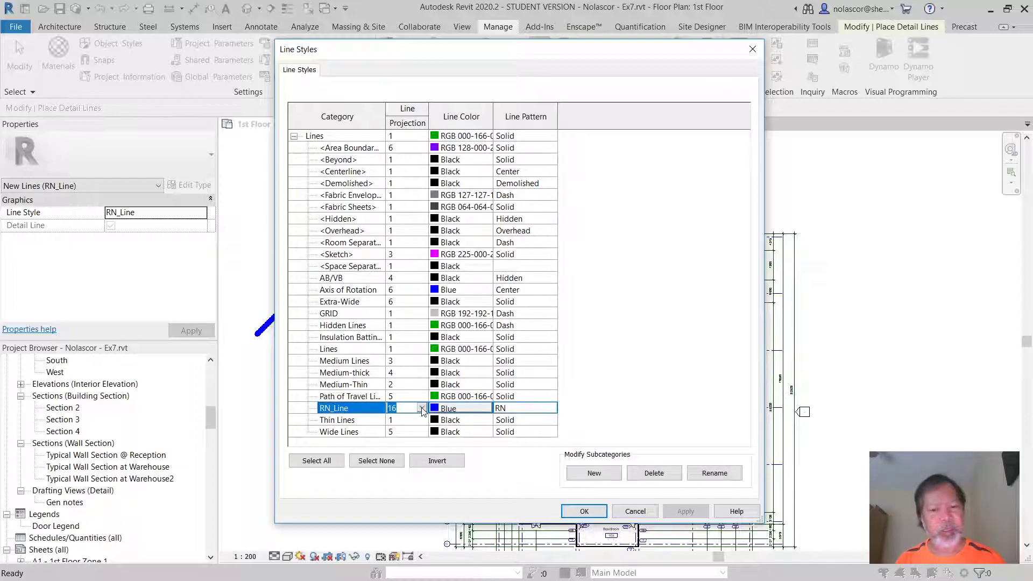
{"action": "left_click", "coordinate": [422, 408]}
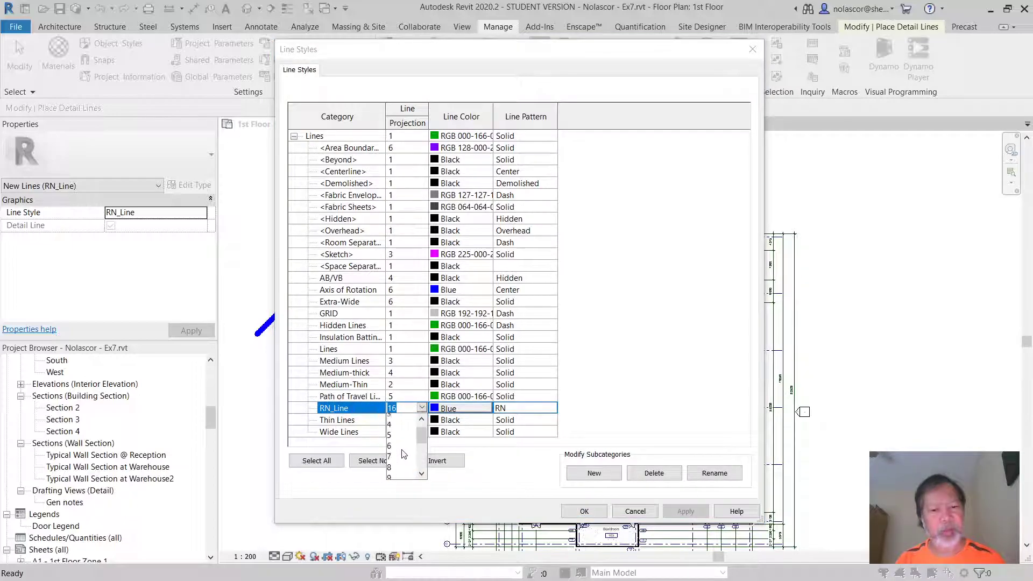
{"action": "left_click", "coordinate": [393, 429]}
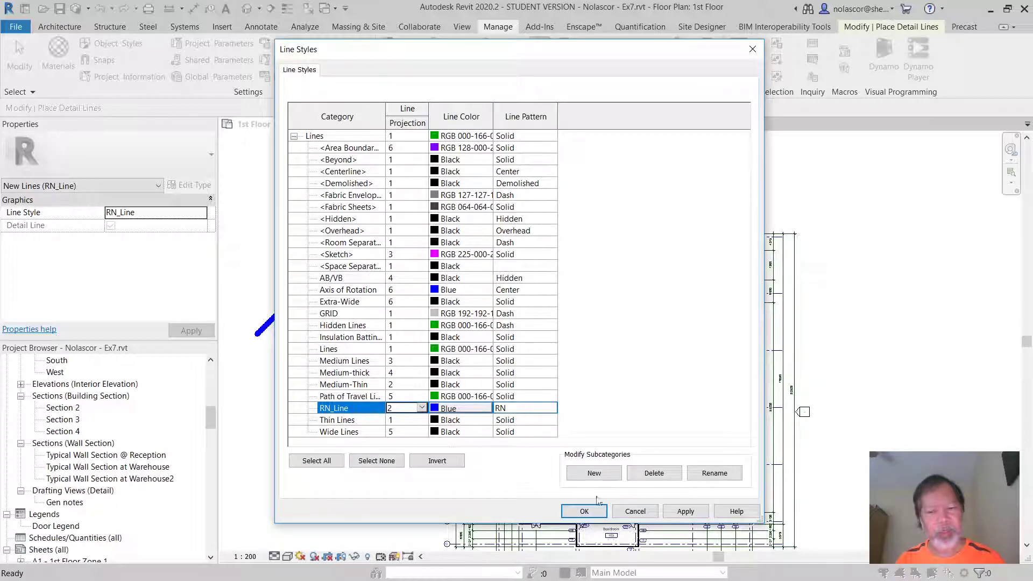
{"action": "left_click", "coordinate": [686, 511]}
{"action": "left_click", "coordinate": [595, 515]}
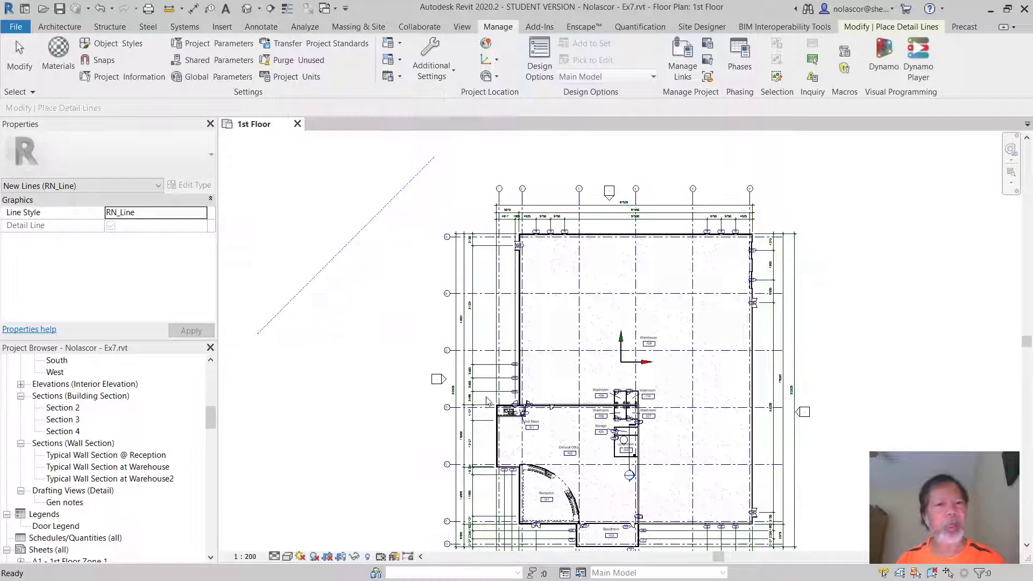
{"action": "scroll", "coordinate": [270, 309], "scroll_direction": "up", "scroll_amount": 3}
{"action": "scroll", "coordinate": [270, 309], "scroll_direction": "up", "scroll_amount": 4}
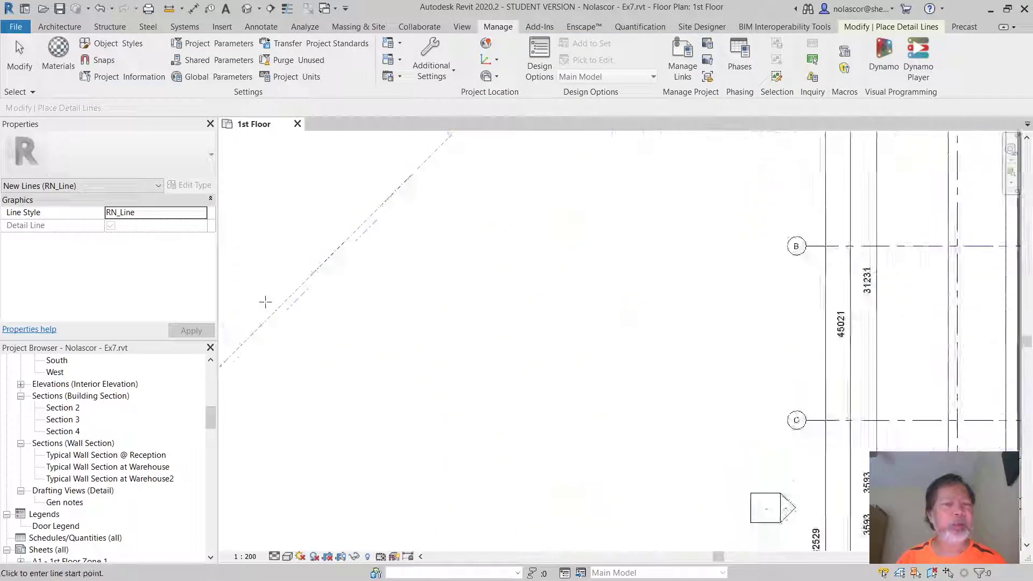
{"action": "middle_click_drag", "start_coordinate": [323, 343], "coordinate": [467, 373]}
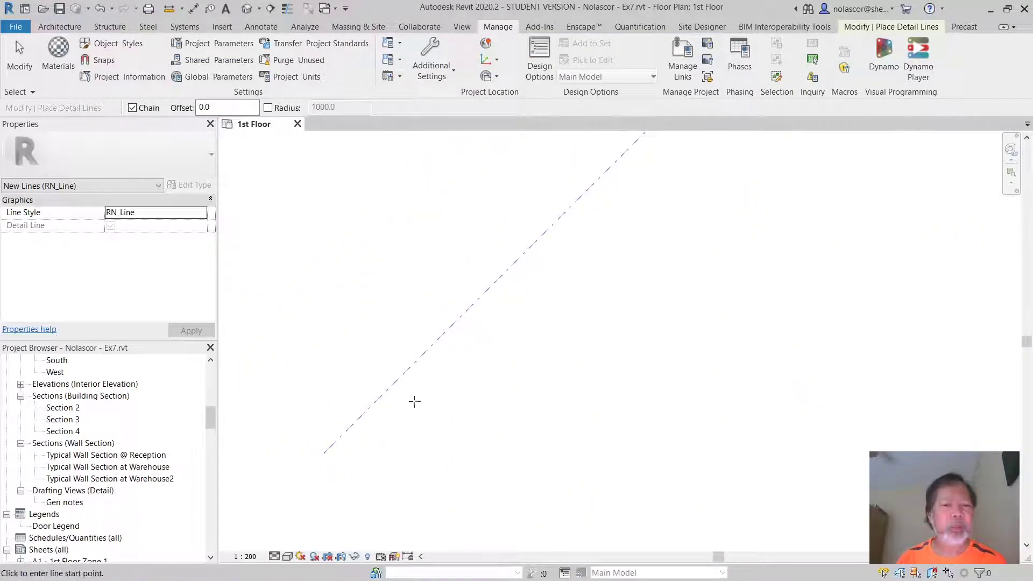